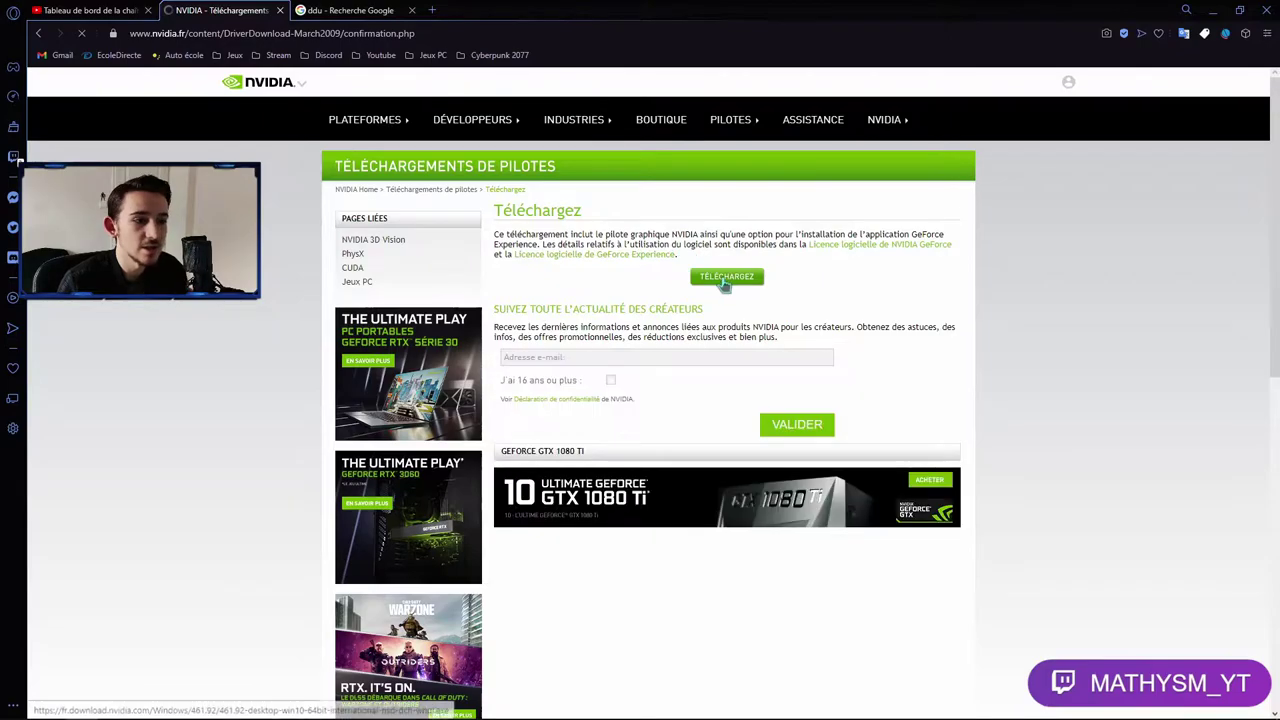
# Download the 461.92 NVIDIA driver installer to the Bureau folder and place its icon in a free area of the desktop
pyautogui.click(727, 281)
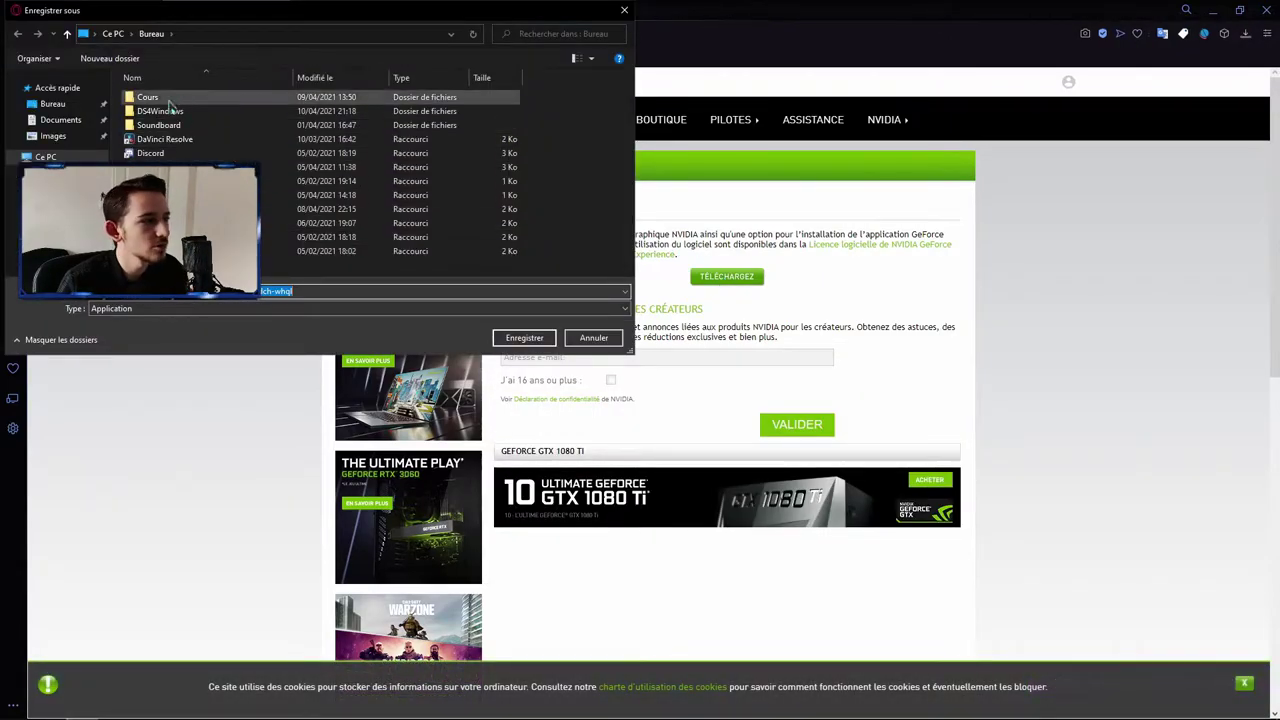
pyautogui.click(75, 106)
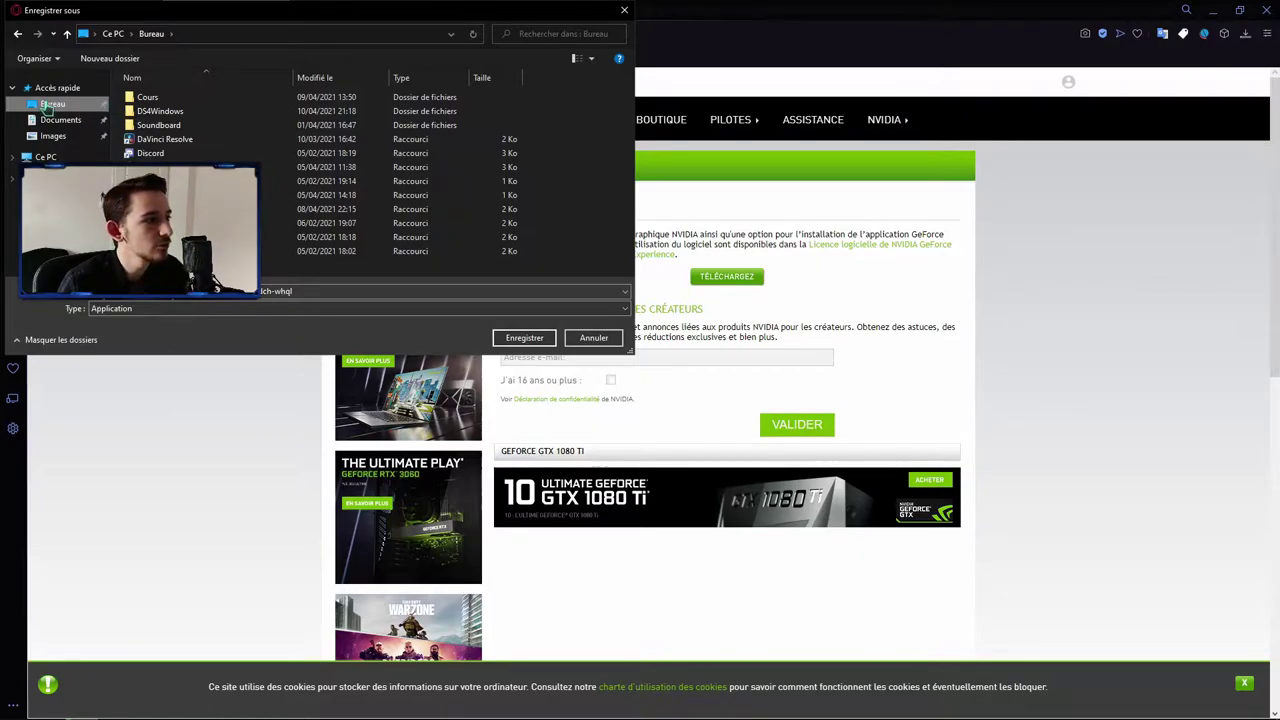
pyautogui.click(524, 338)
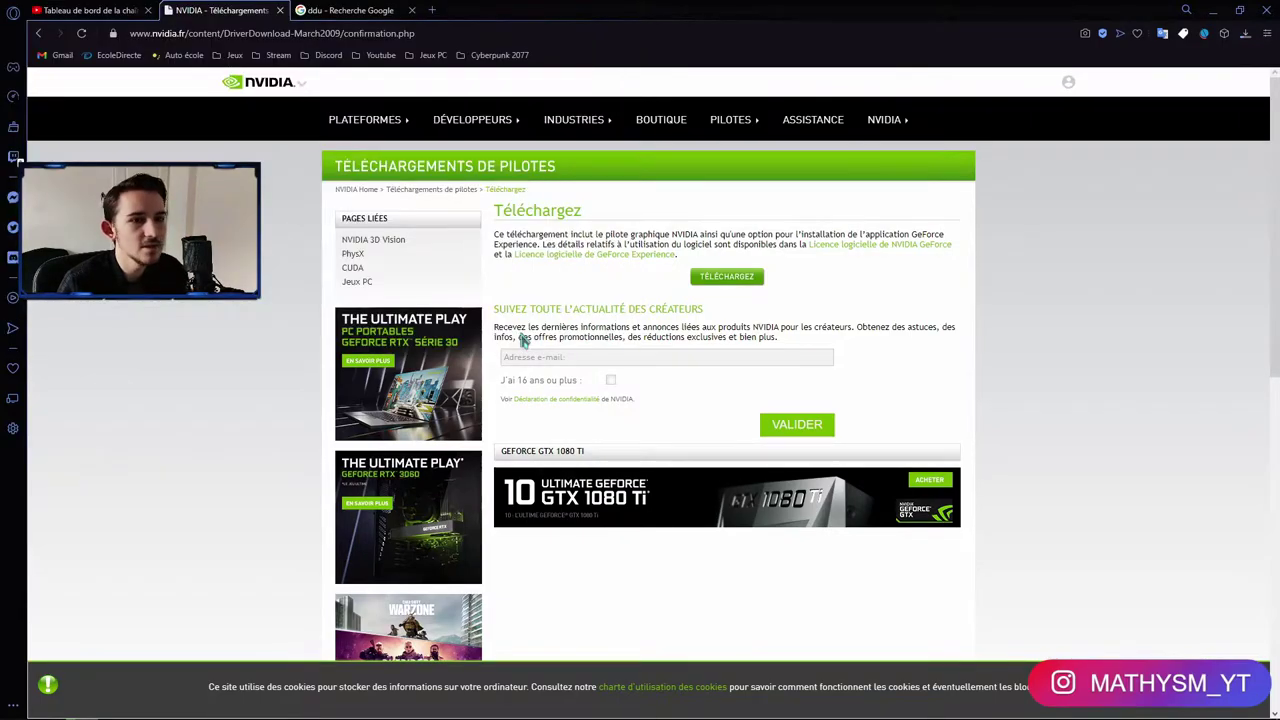
pyautogui.click(1246, 36)
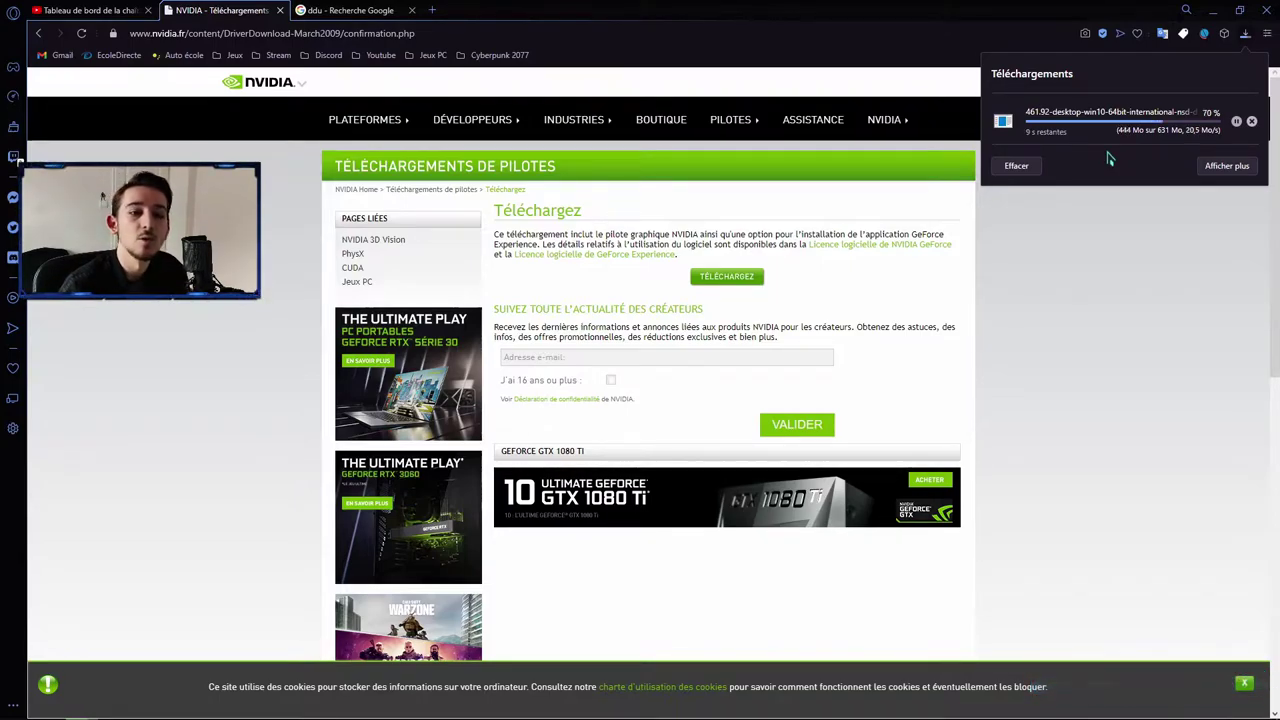
pyautogui.moveTo(1172, 128); pyautogui.dragTo(540, 162)
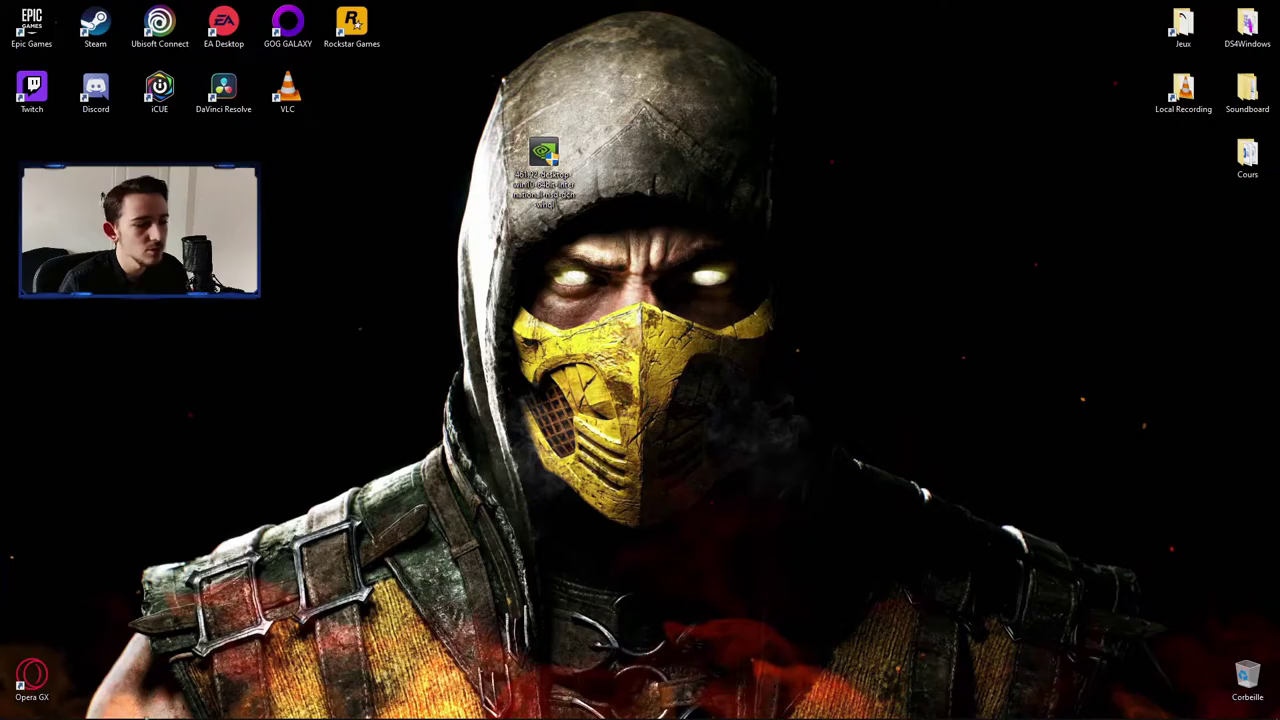
# Switch to the browser and download Display Driver Uninstaller 18.0.3.8 from Guru3D's EU - Netherlands mirror, starting from the ddu search results
pyautogui.click(117, 704)
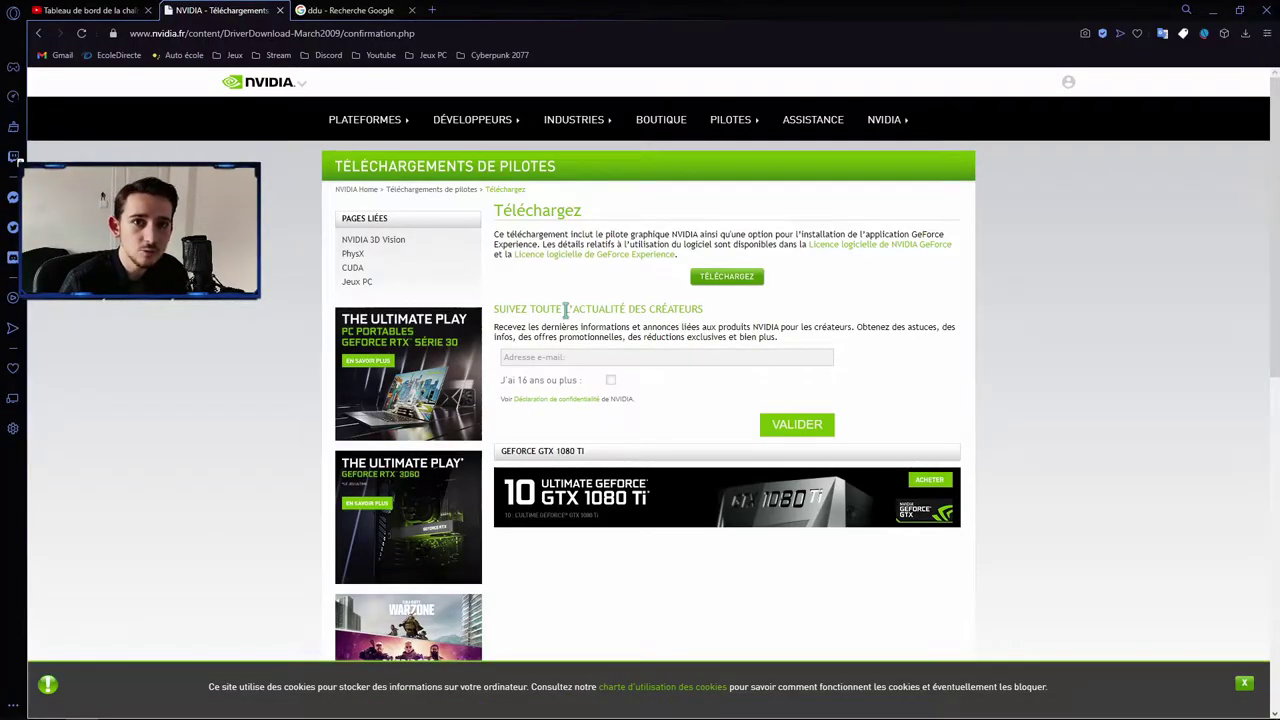
pyautogui.click(370, 10)
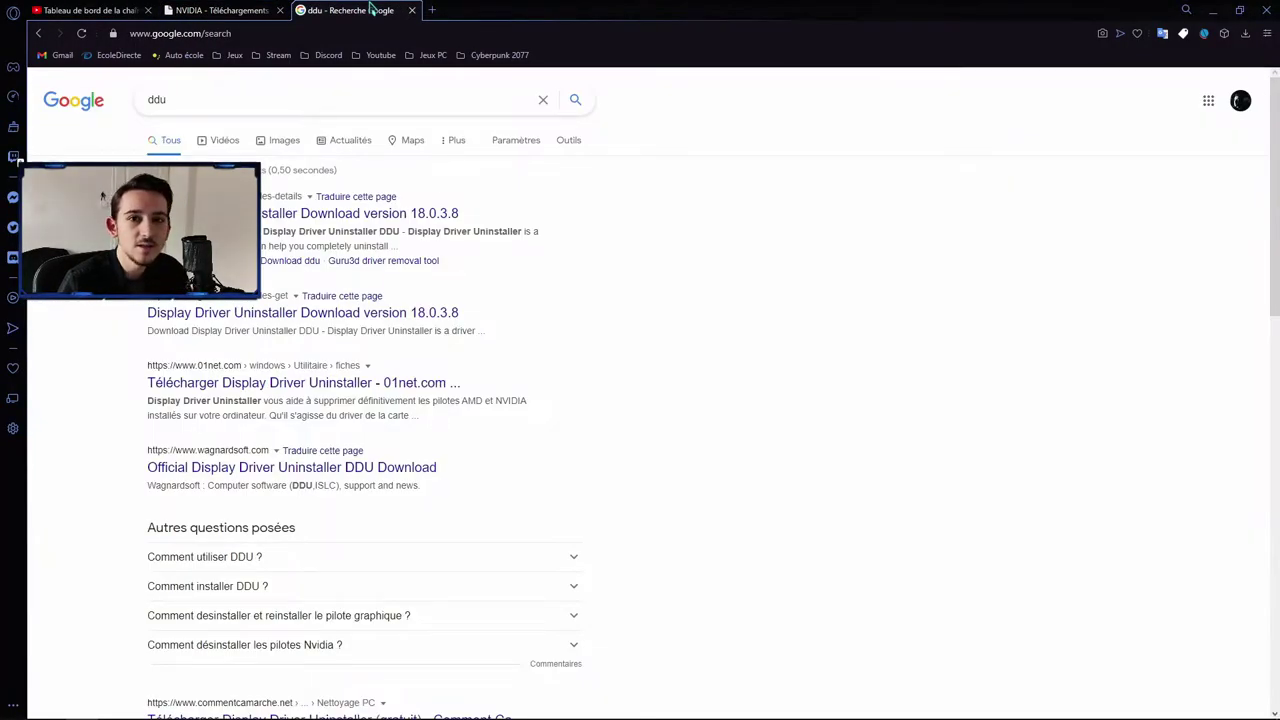
pyautogui.doubleClick(280, 95)
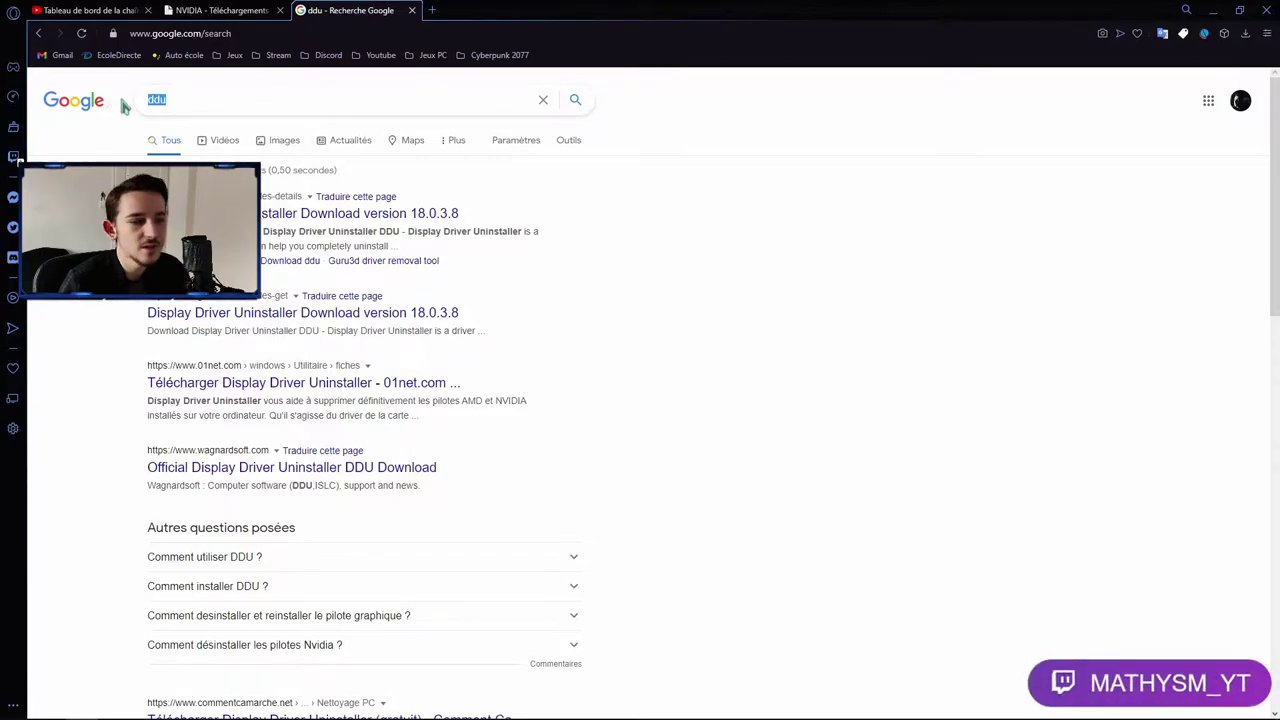
pyautogui.click(326, 224)
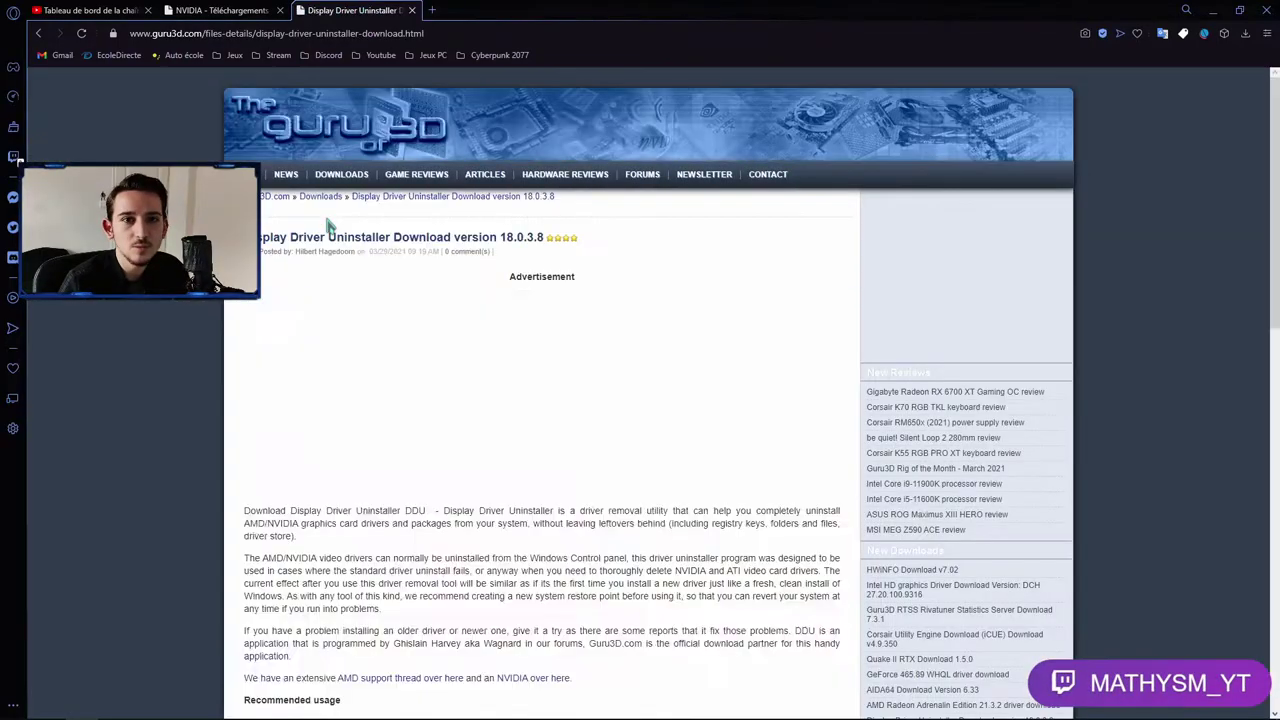
pyautogui.scroll(-15, 538, 263)
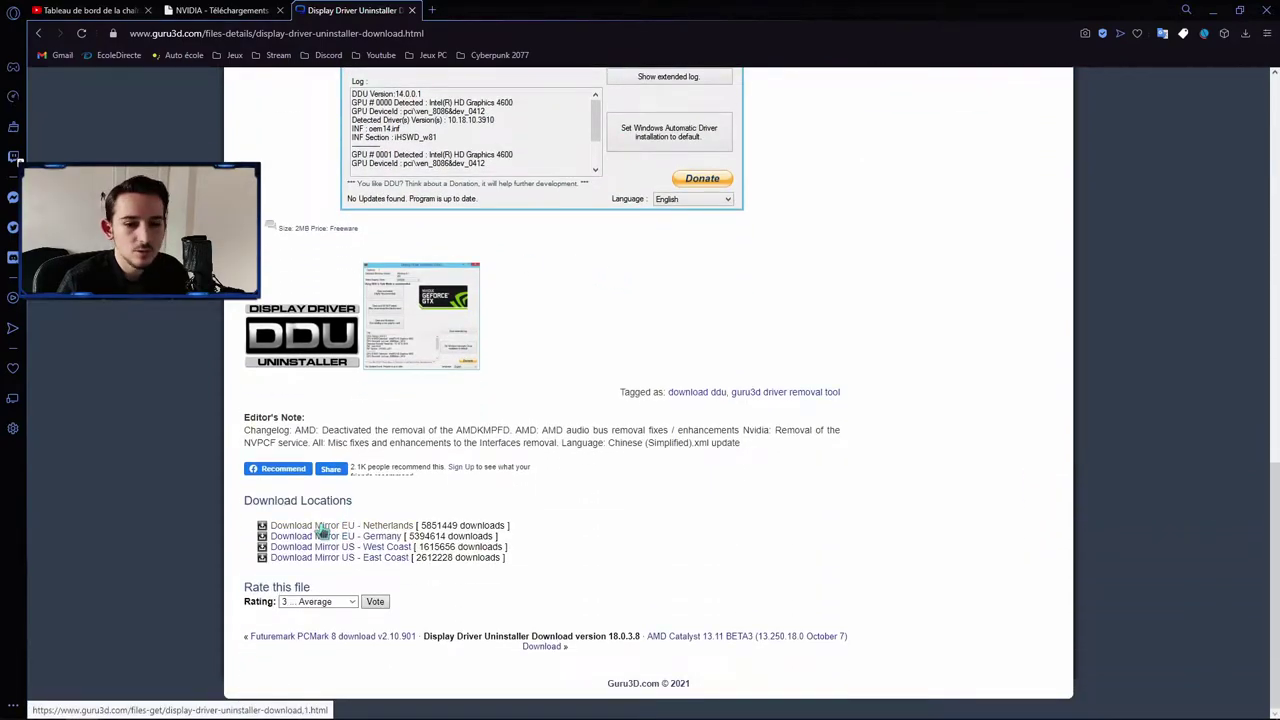
pyautogui.click(343, 528)
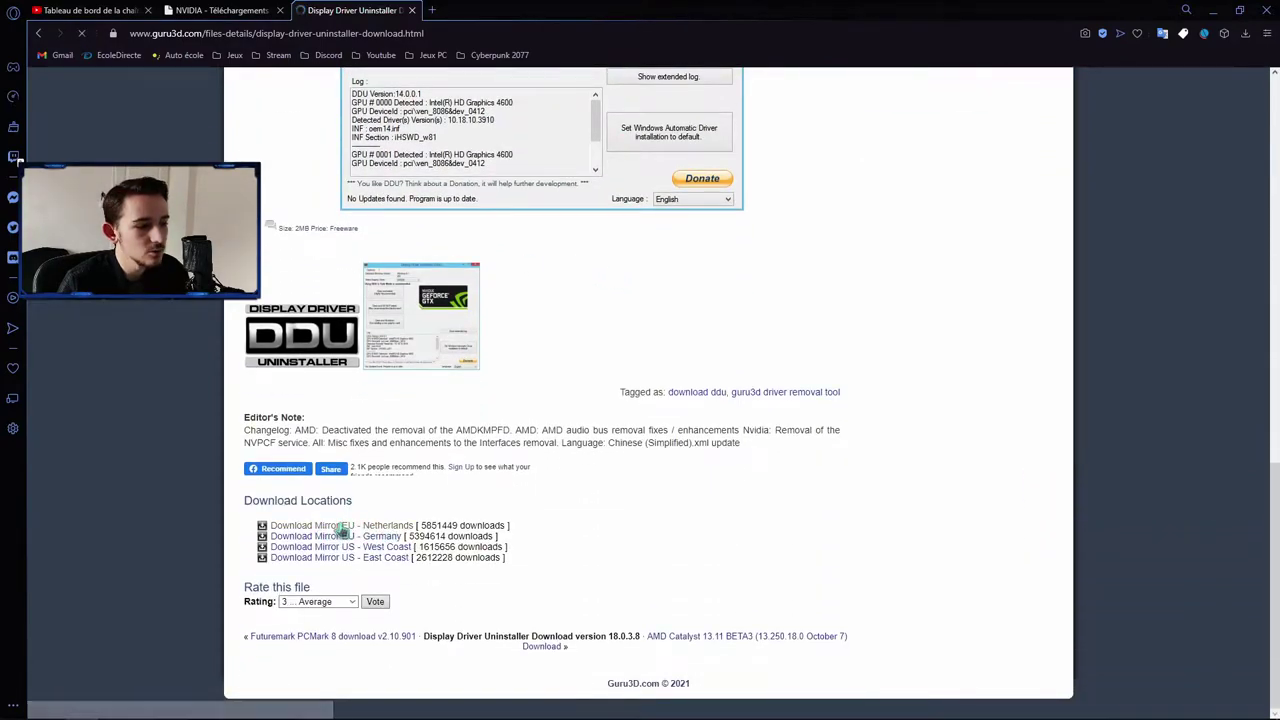
pyautogui.scroll(-2, 540, 430)
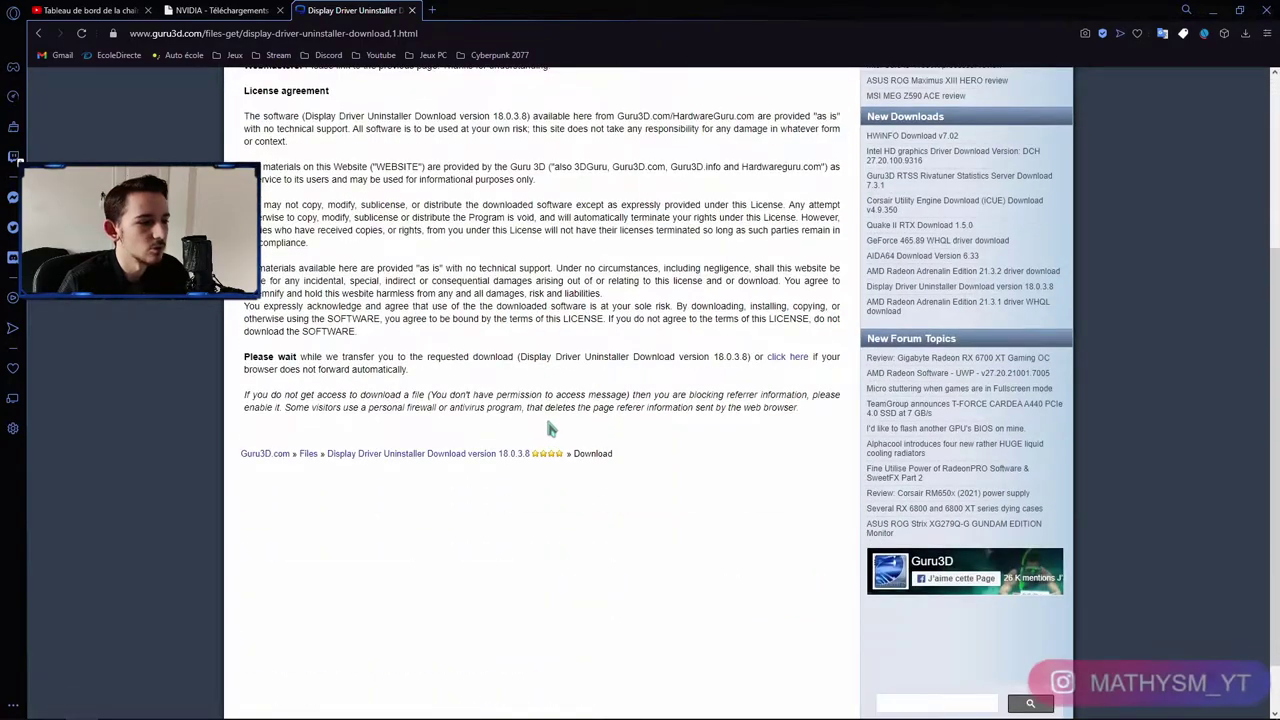
pyautogui.scroll(3, 543, 416)
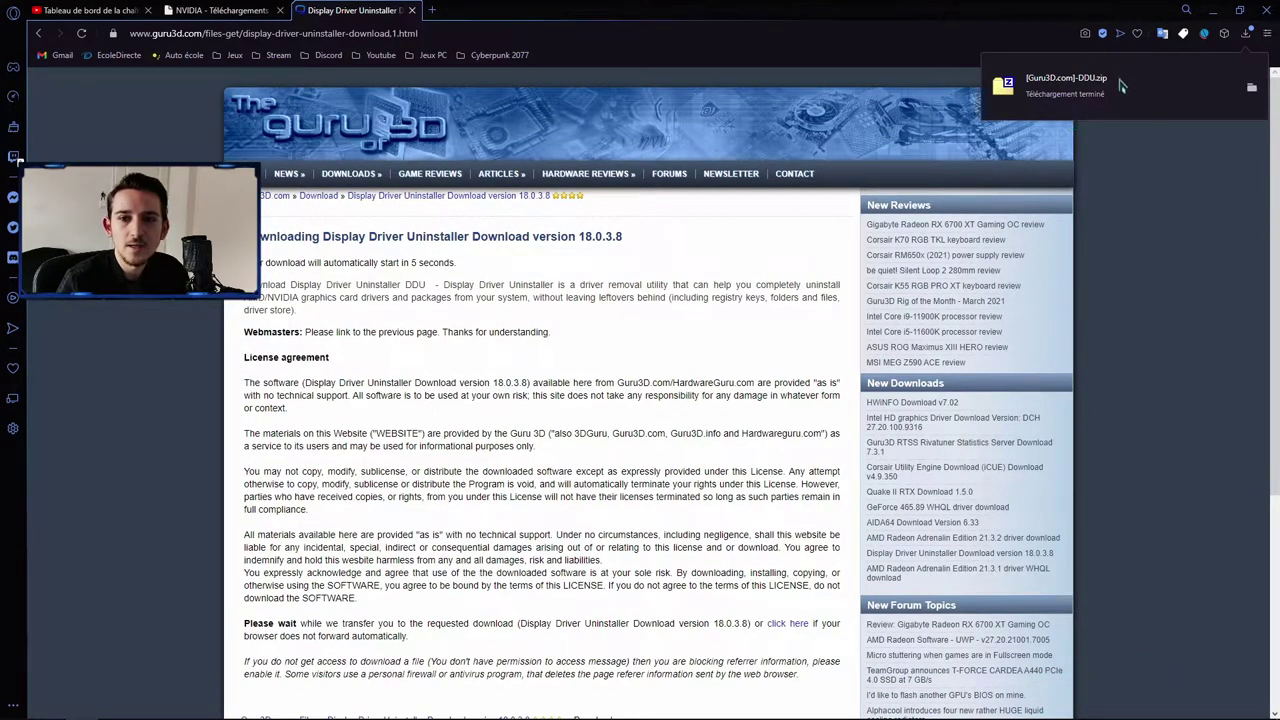
# Extract the [Guru3D.com]-DDU archive into its own folder and line up the archive and folder beside the NVIDIA installer on the desktop
pyautogui.click(1212, 10)
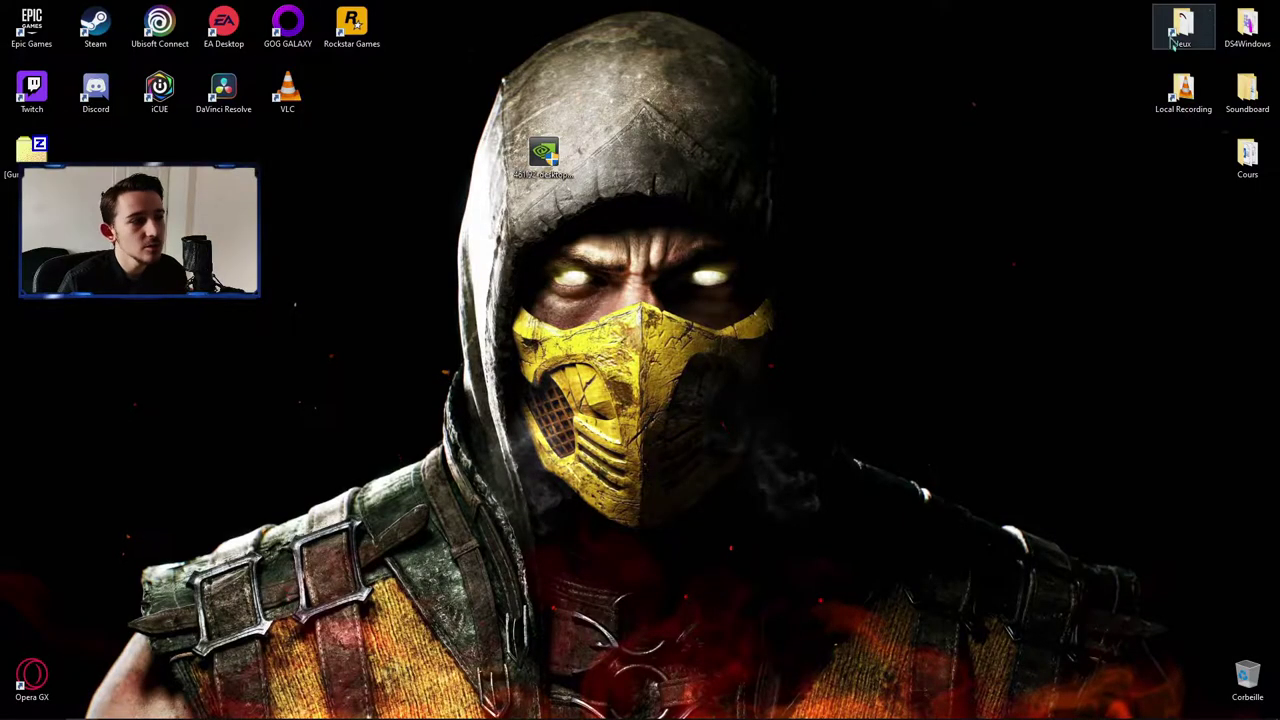
pyautogui.moveTo(700, 157); pyautogui.dragTo(628, 152)
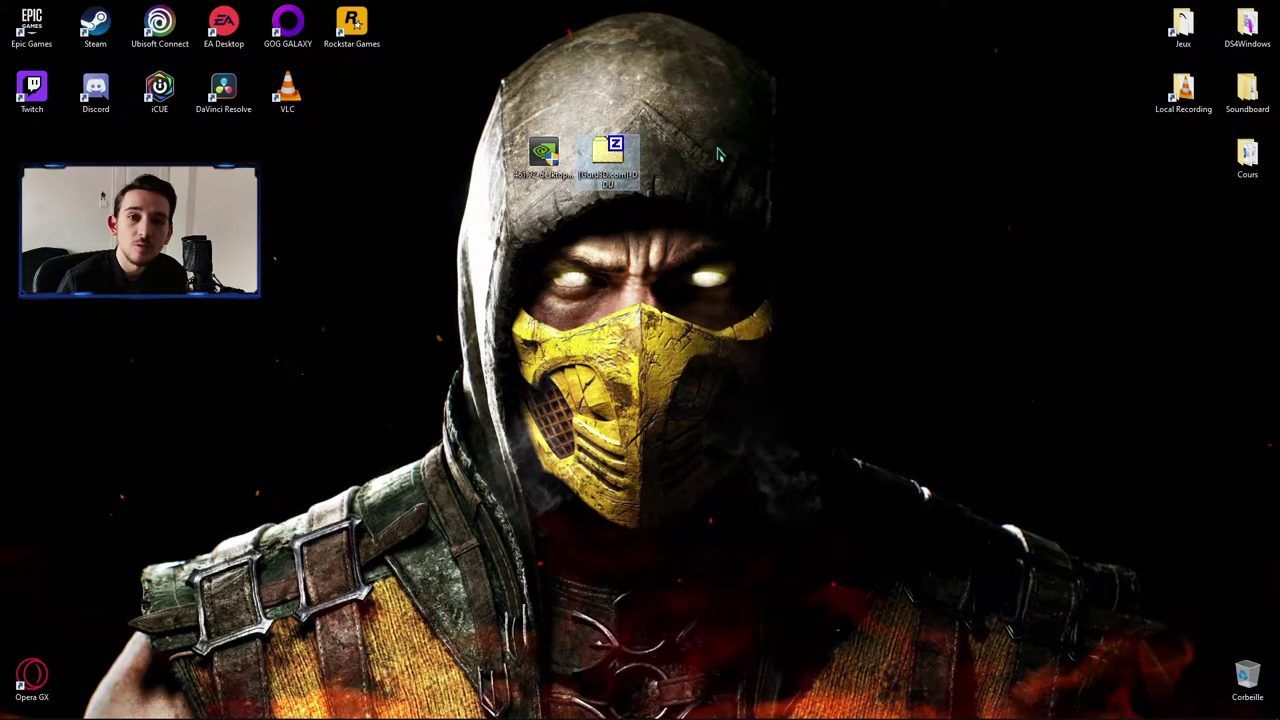
pyautogui.rightClick(614, 150)
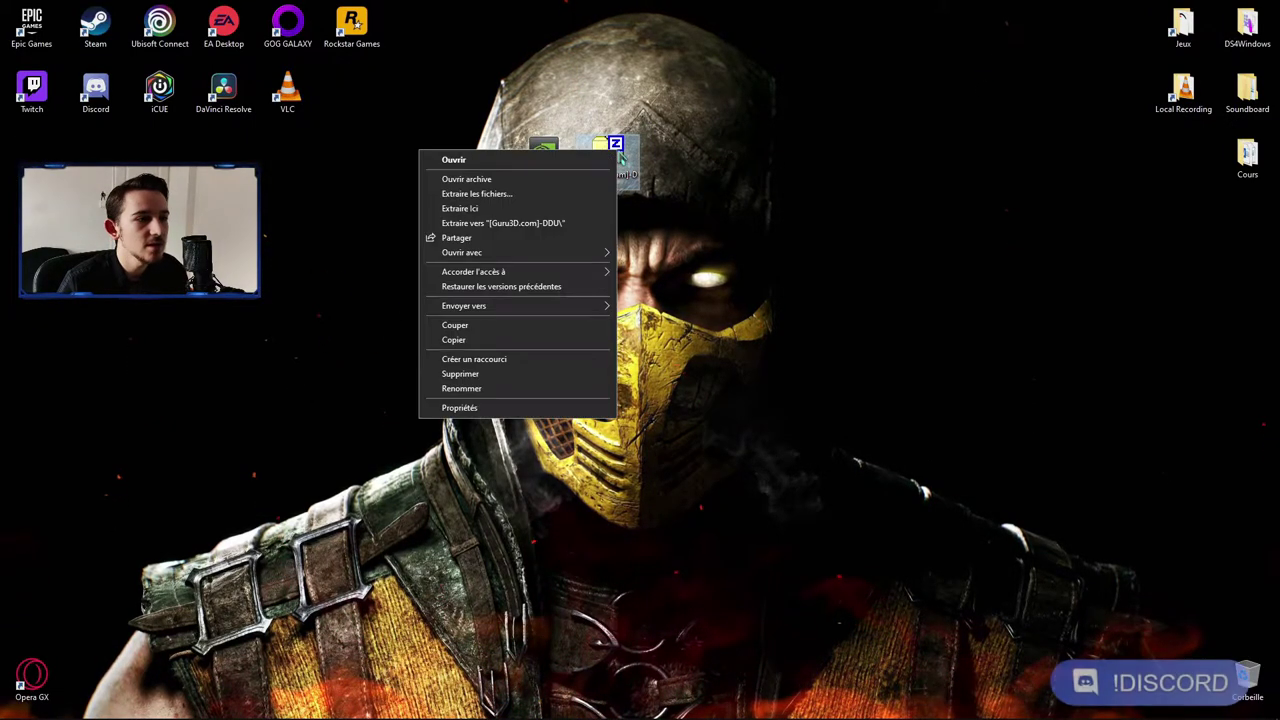
pyautogui.click(503, 223)
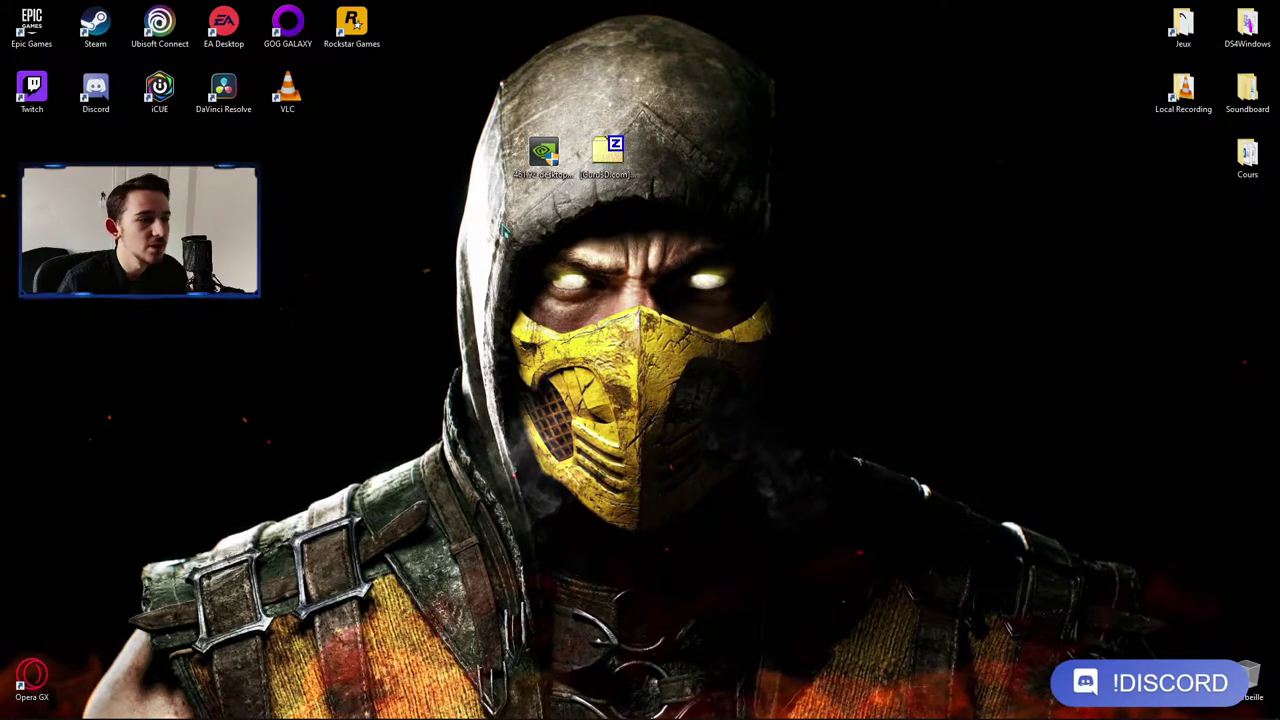
pyautogui.moveTo(31, 150); pyautogui.dragTo(700, 160)
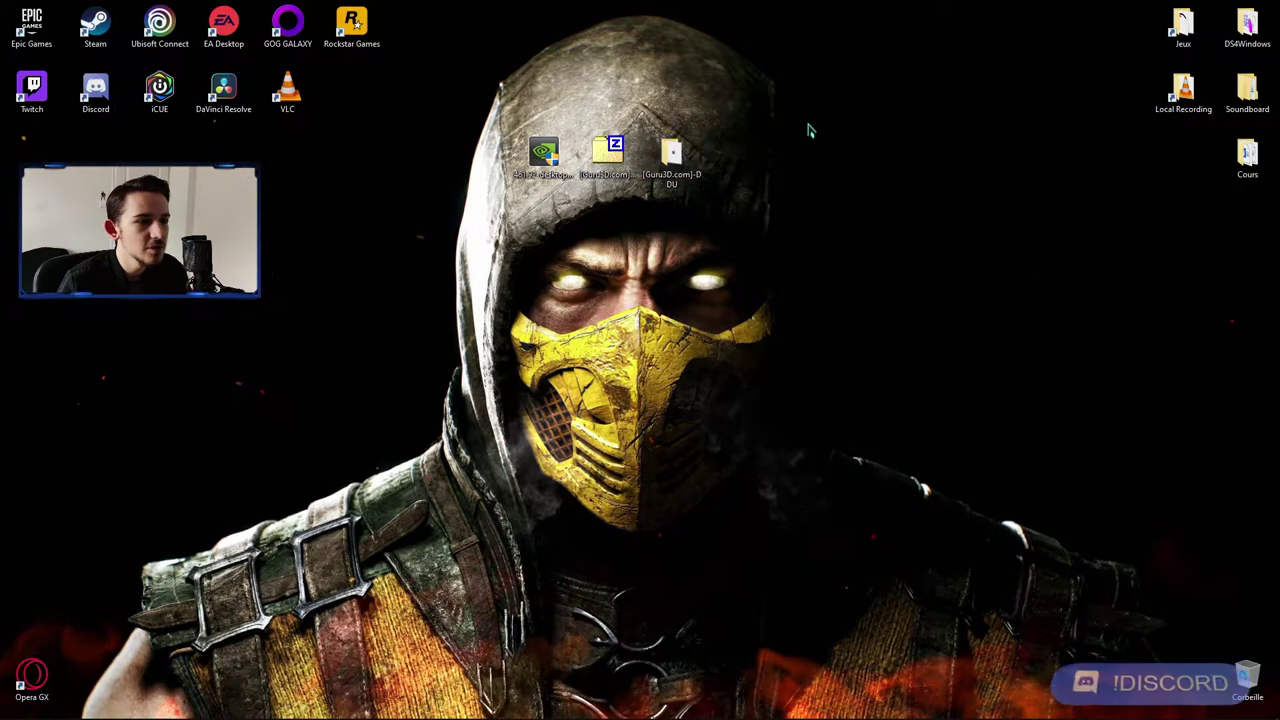
# Extract the DDU v18.0.3.8 application inside the [Guru3D.com]-DDU folder into its own folder and open that folder
pyautogui.doubleClick(672, 152)
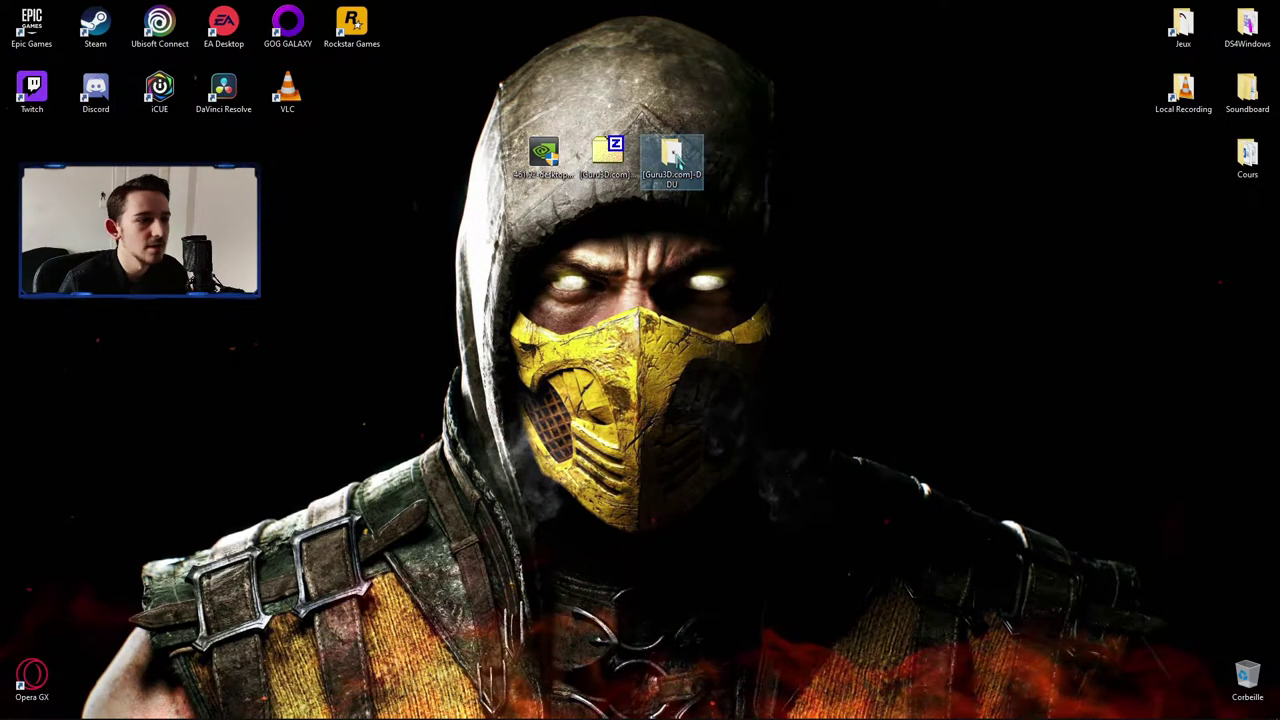
pyautogui.click(505, 158)
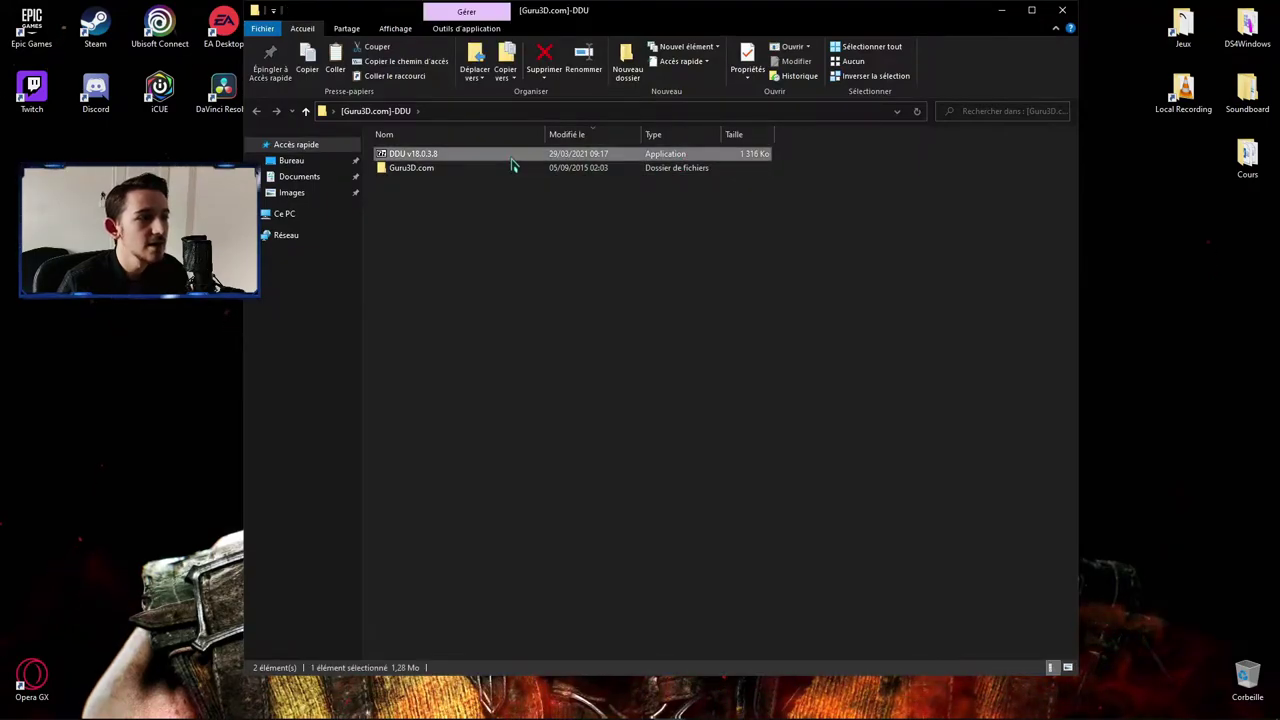
pyautogui.rightClick(508, 158)
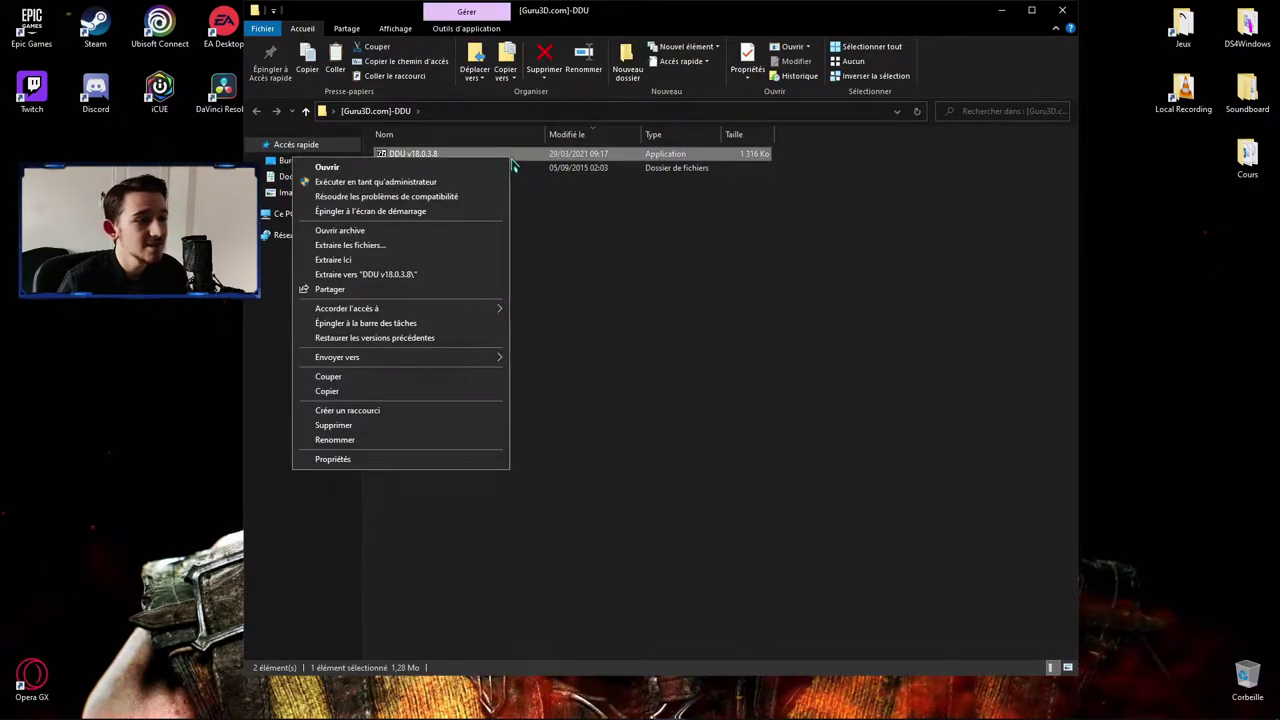
pyautogui.click(375, 276)
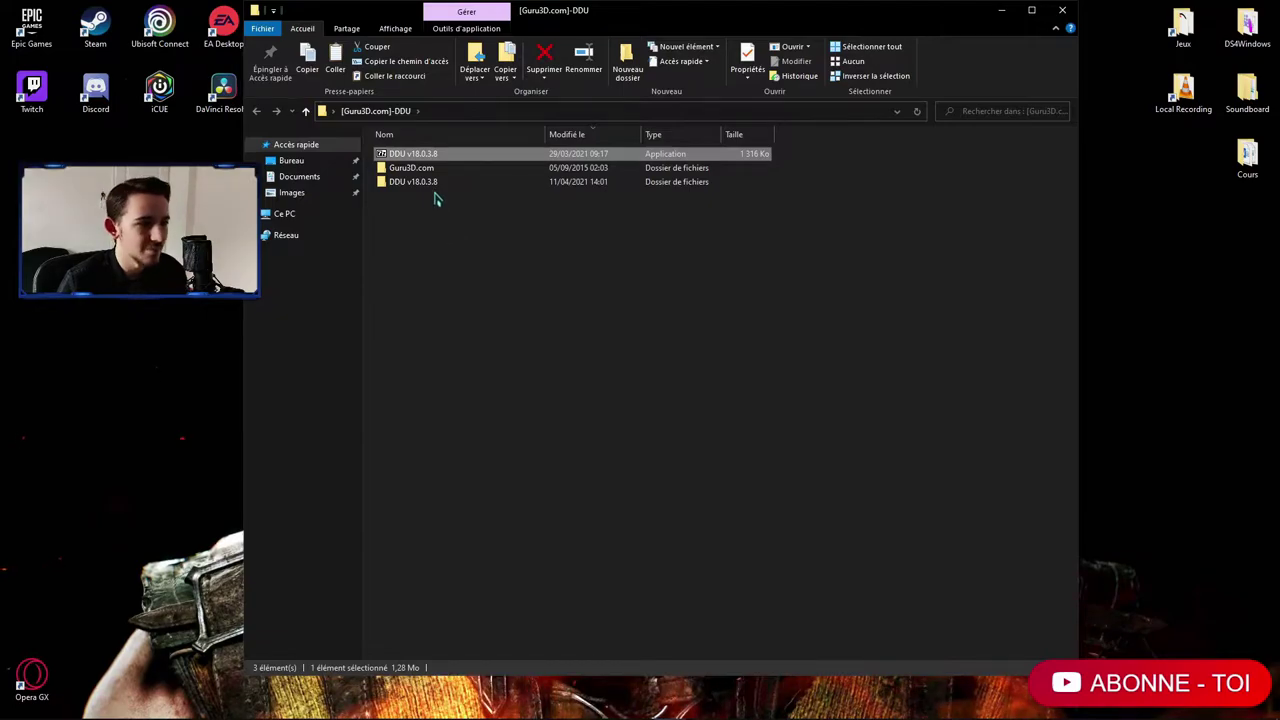
pyautogui.doubleClick(428, 184)
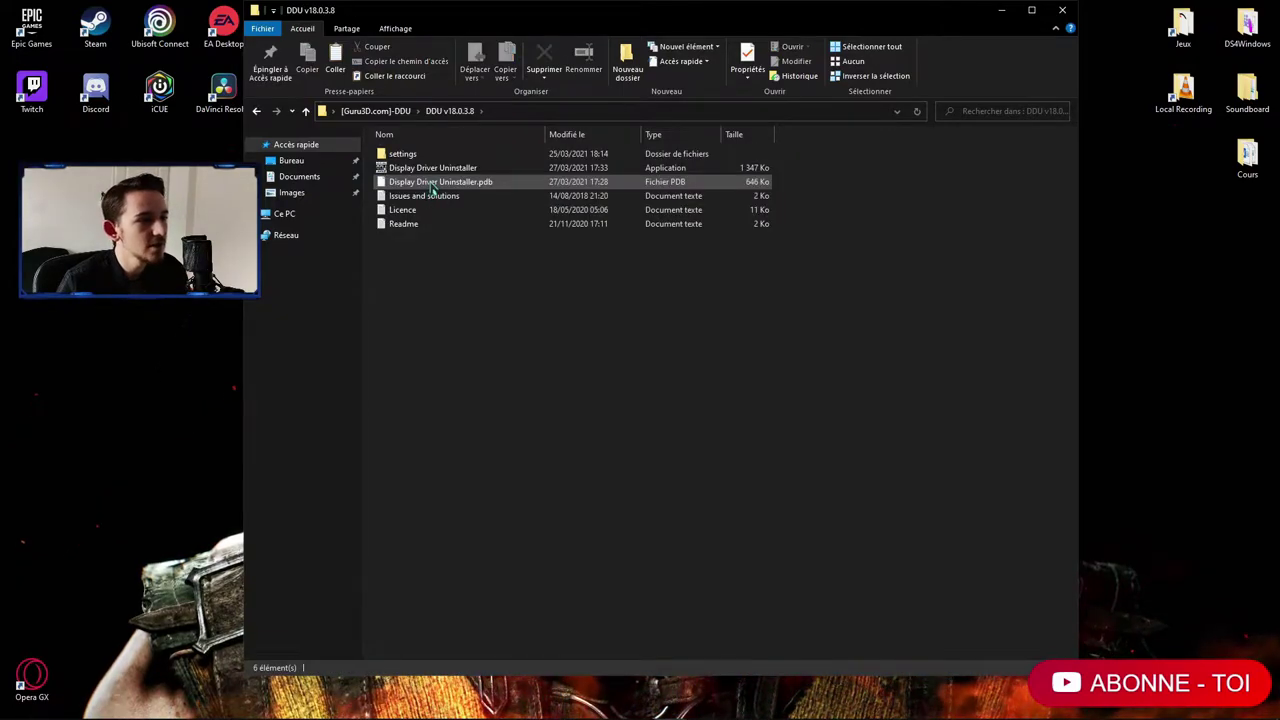
# Launch Display Driver Uninstaller and acknowledge its closed-programs and first-launch notices
pyautogui.moveTo(528, 14); pyautogui.dragTo(581, 36)
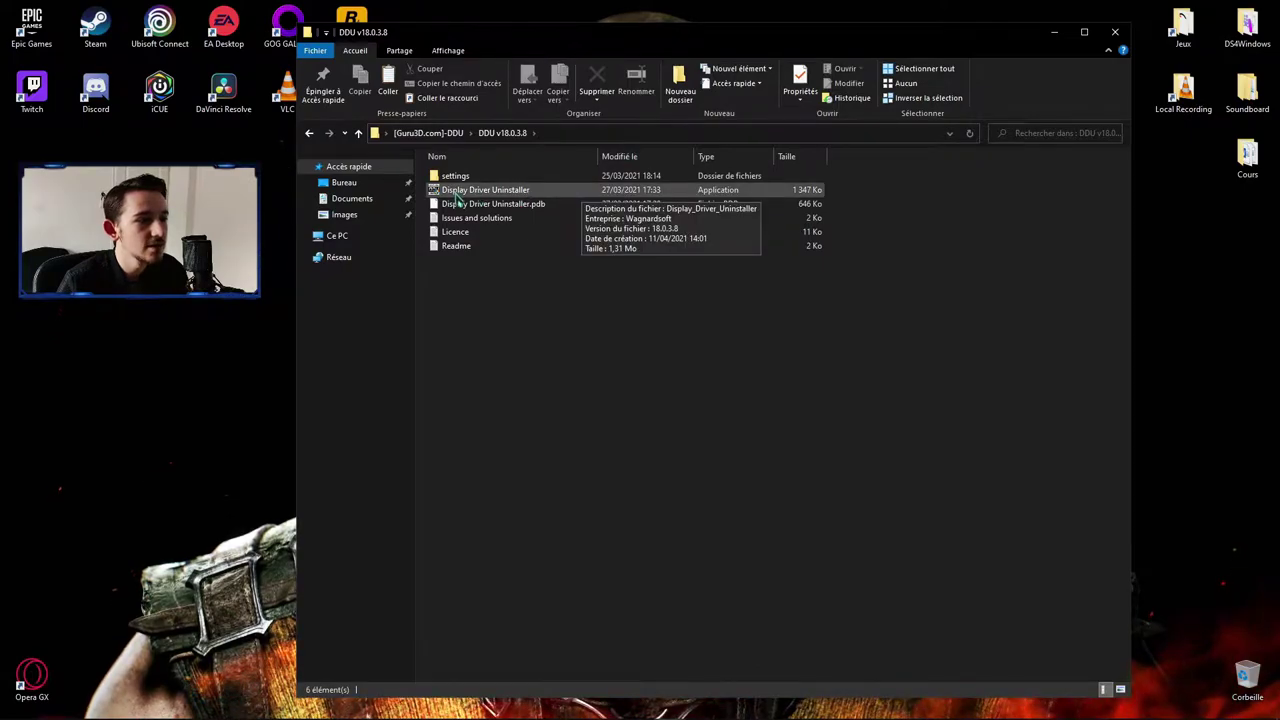
pyautogui.doubleClick(488, 191)
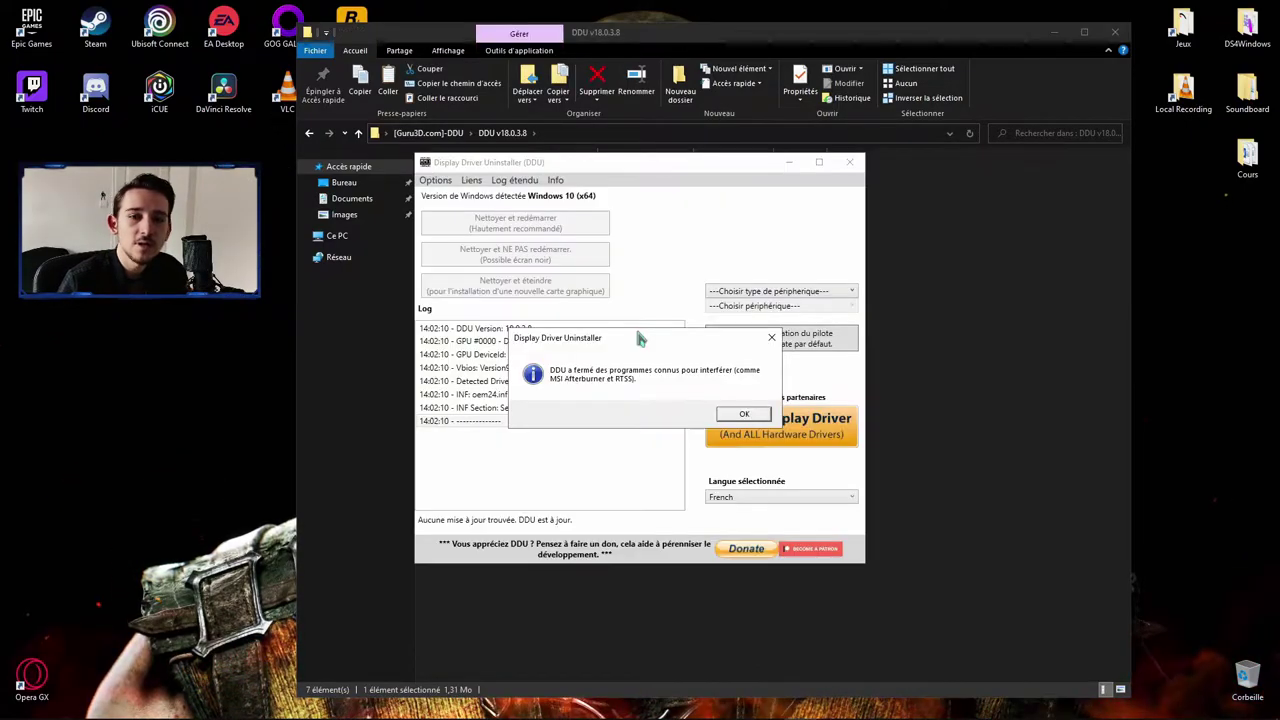
pyautogui.moveTo(640, 340); pyautogui.dragTo(691, 300)
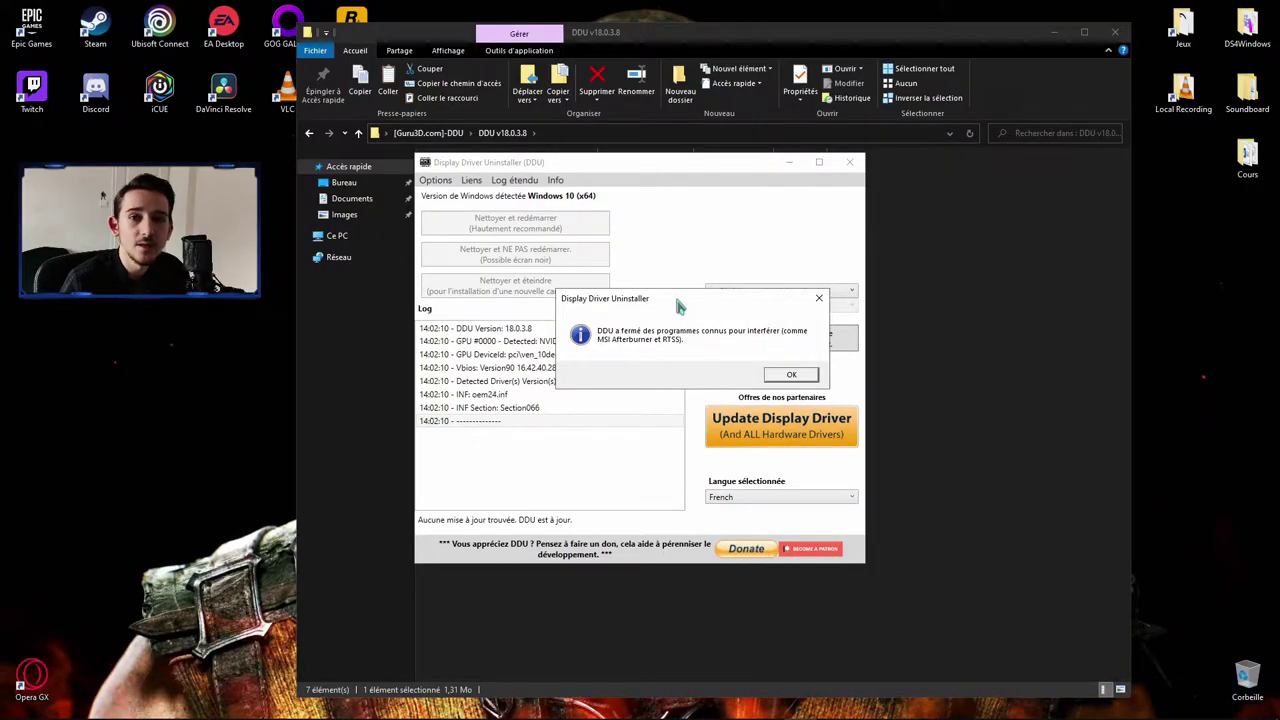
pyautogui.click(790, 375)
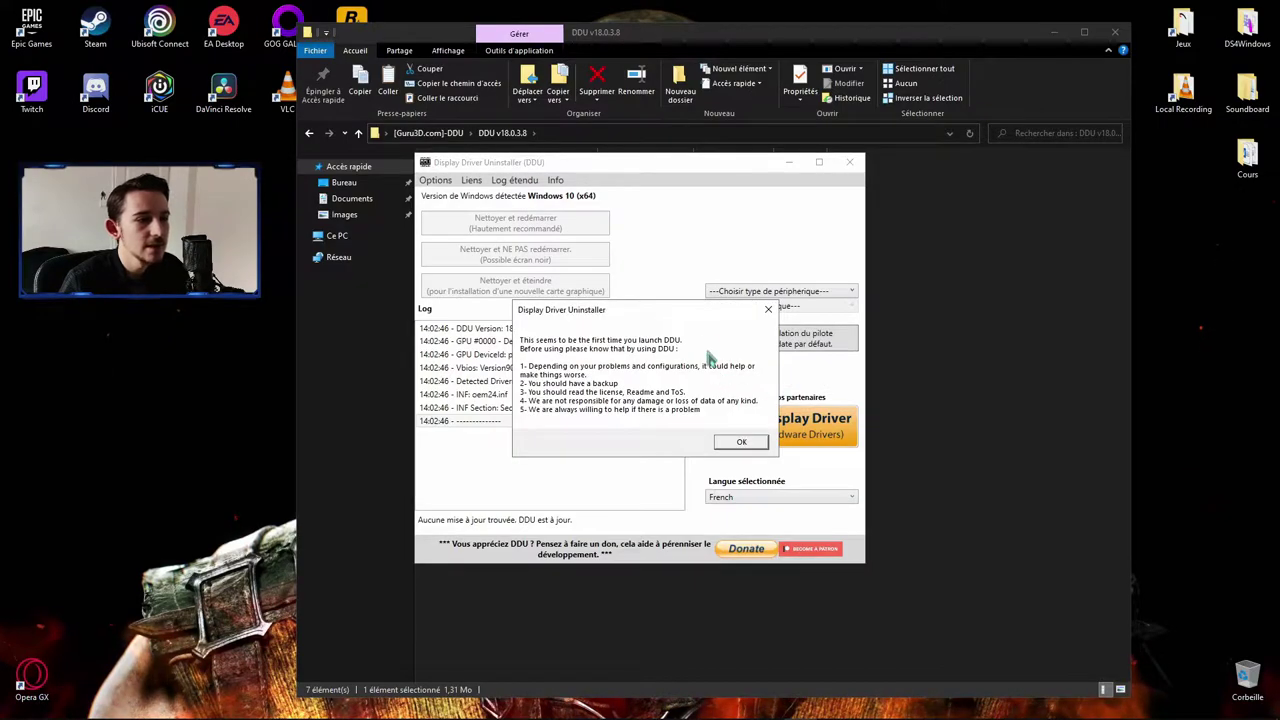
pyautogui.moveTo(742, 307); pyautogui.dragTo(710, 259)
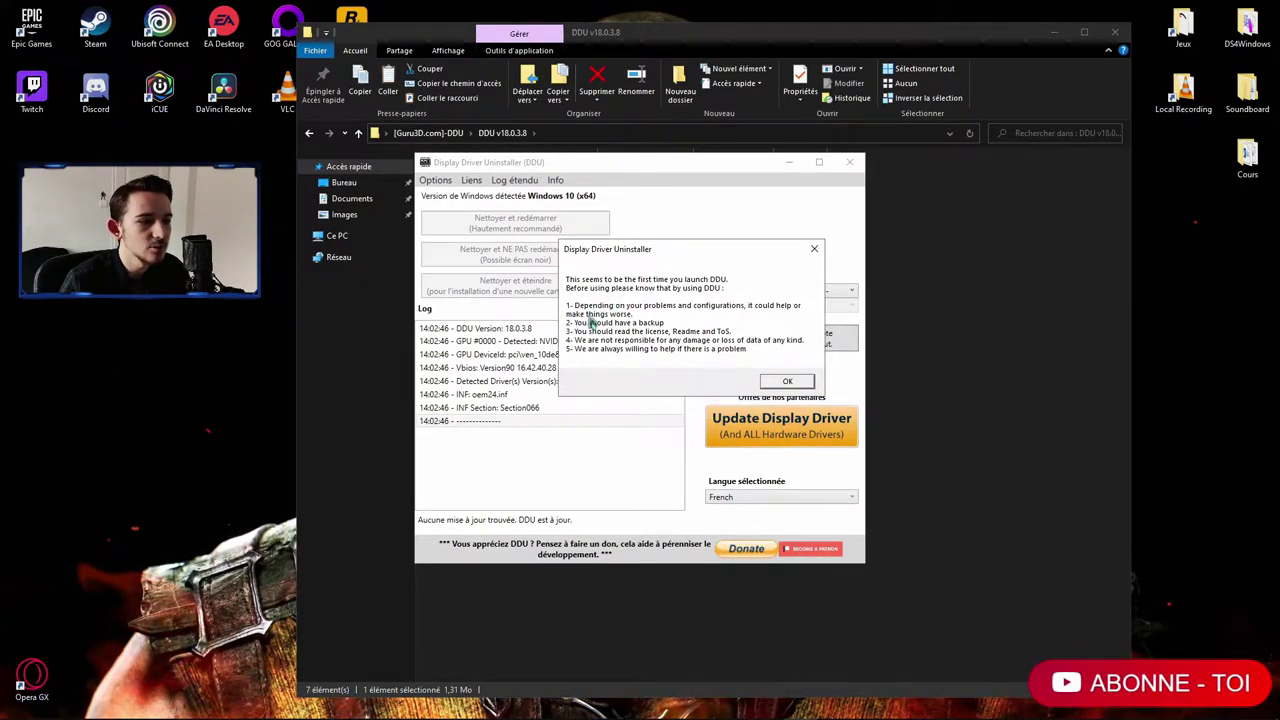
pyautogui.click(772, 381)
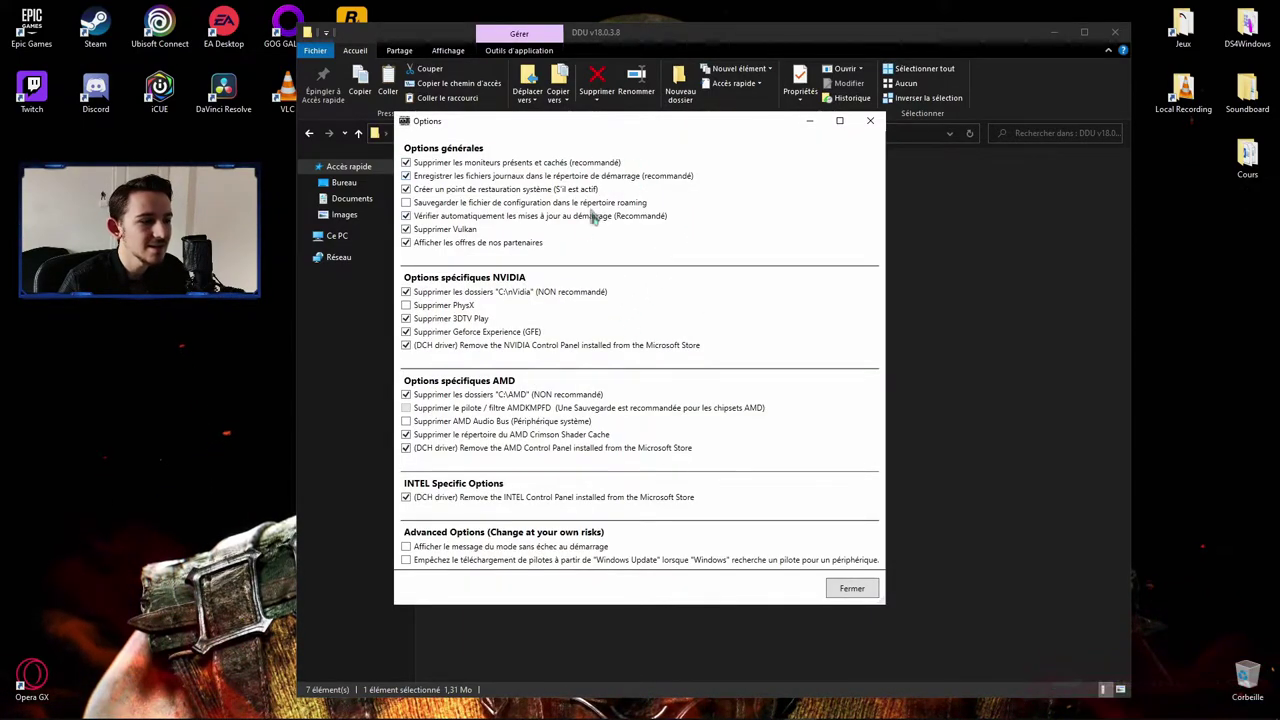
# In the NVIDIA-specific options, enable "Supprimer PhysX", disable "Supprimer les dossiers C:\nVidia", and close the options
pyautogui.click(465, 306)
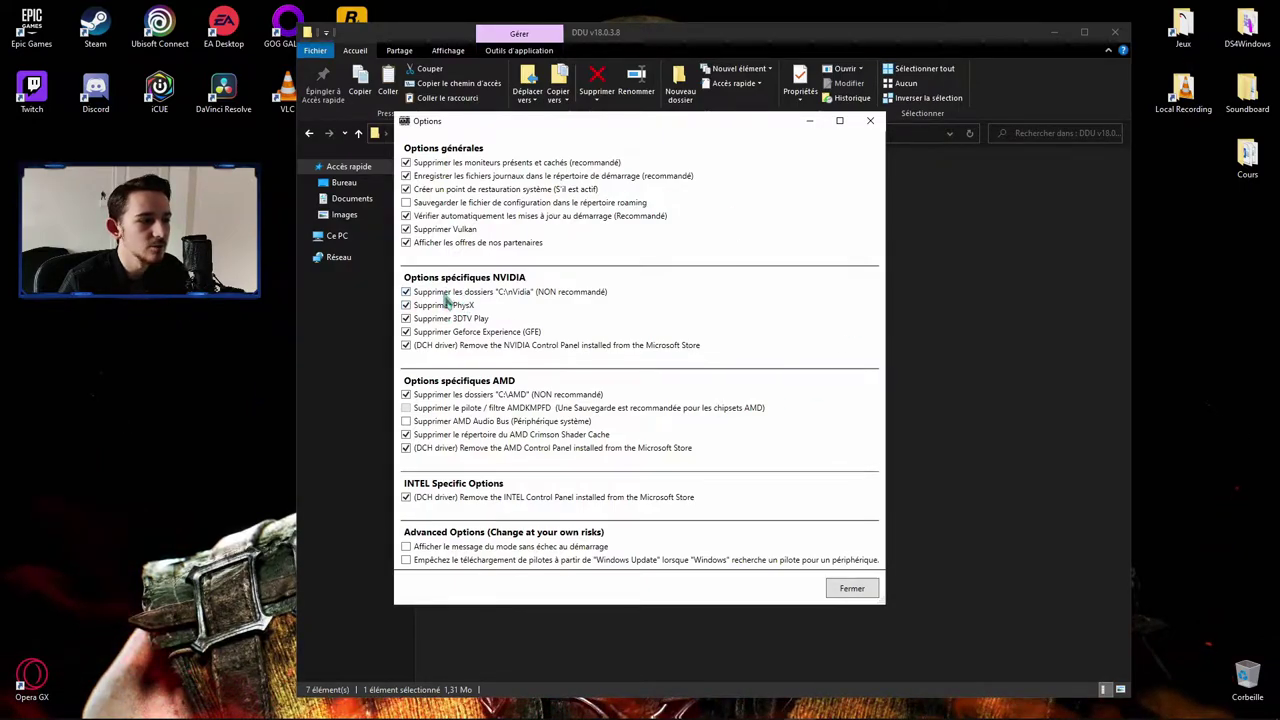
pyautogui.click(466, 293)
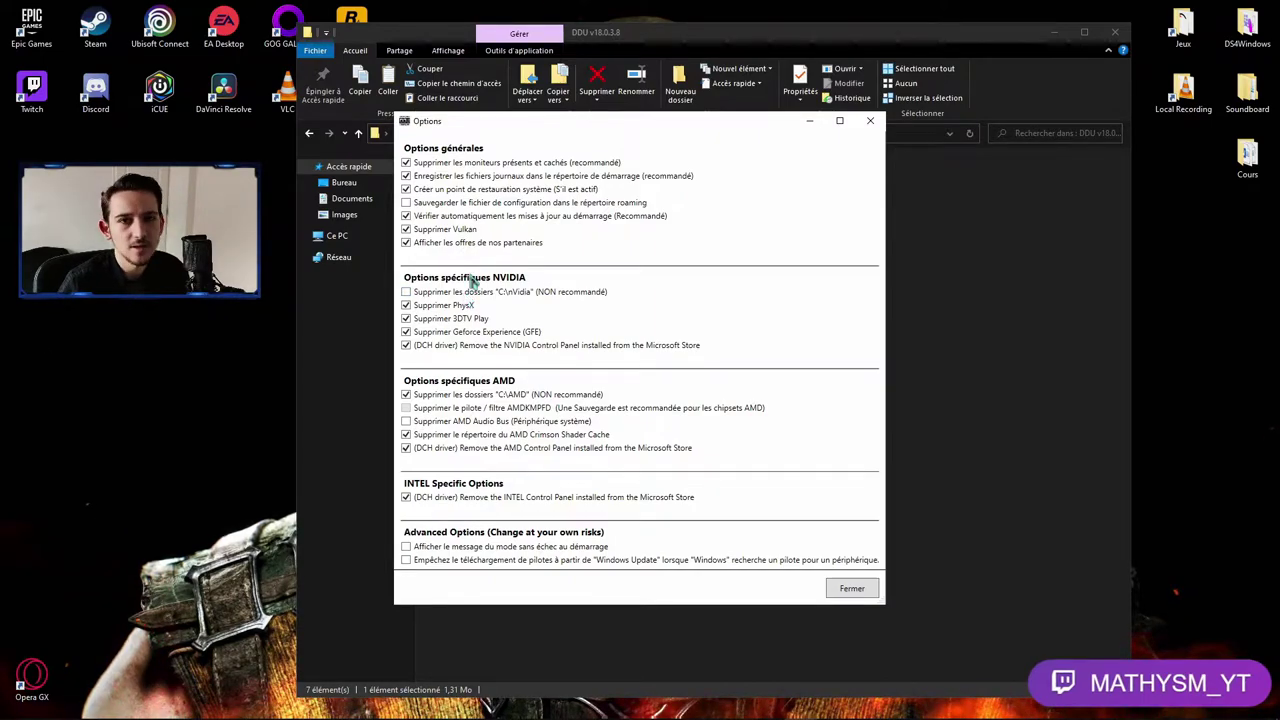
pyautogui.click(852, 588)
# Acknowledge the safe-mode recommendation and close Display Driver Uninstaller
pyautogui.moveTo(611, 342); pyautogui.dragTo(677, 267)
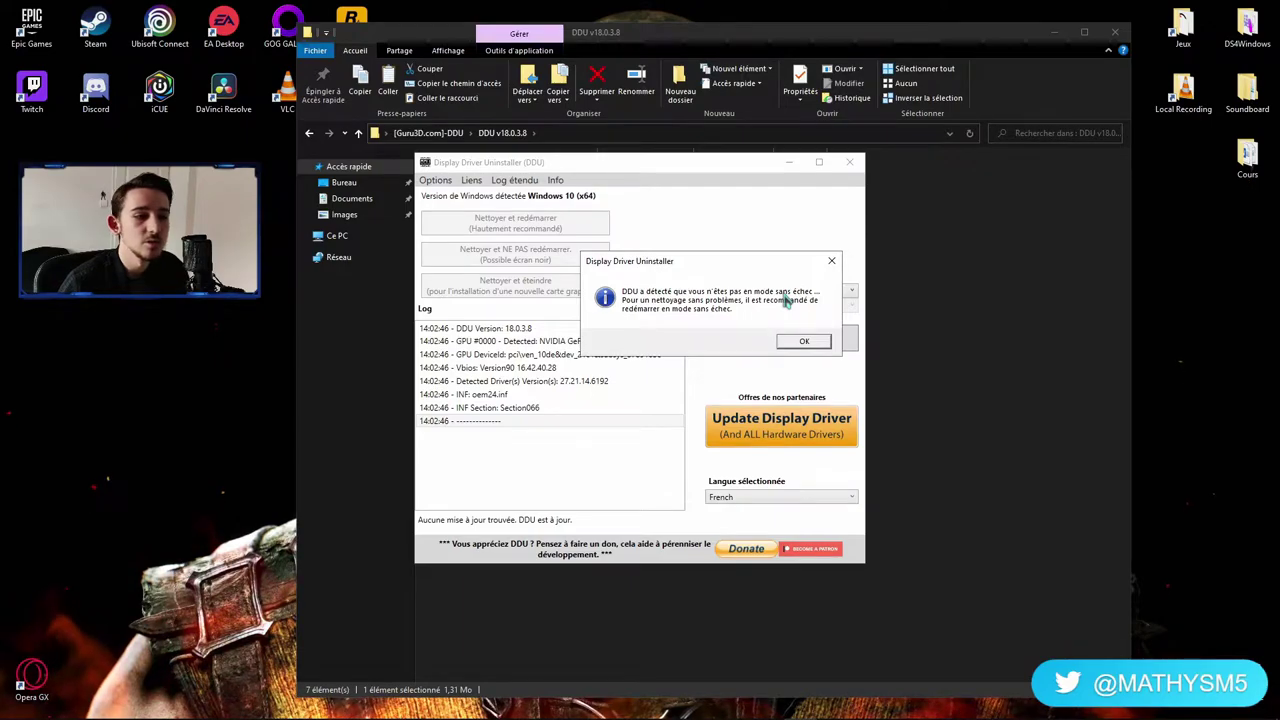
pyautogui.click(793, 342)
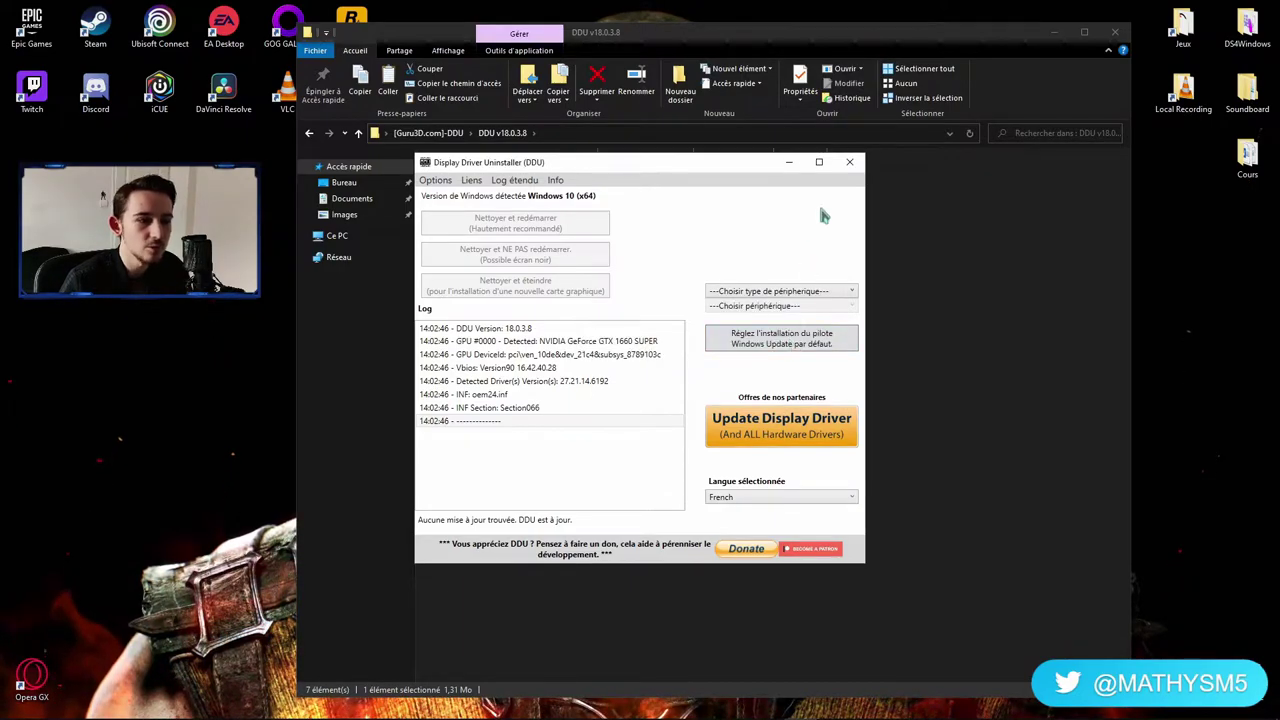
pyautogui.click(850, 163)
# Check the advanced Display Driver Uninstaller option that blocks driver downloads from Windows Update, and close the options
pyautogui.click(722, 369)
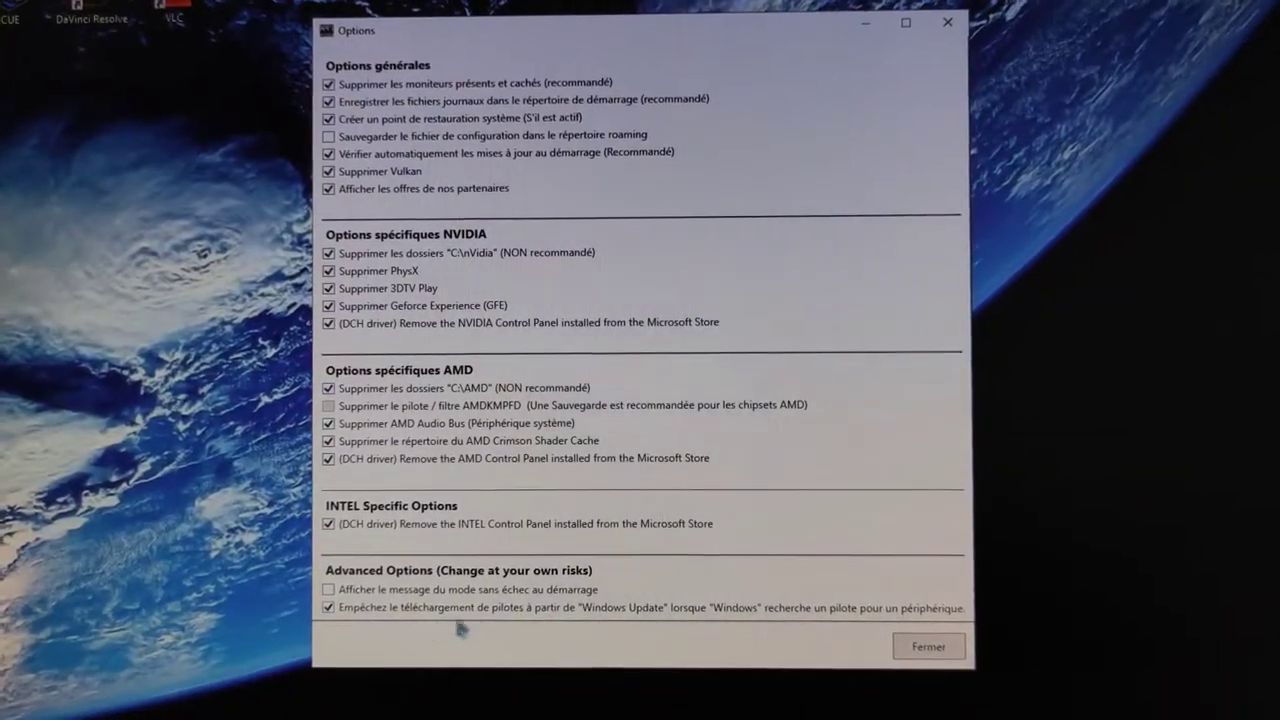
pyautogui.moveTo(339, 616)
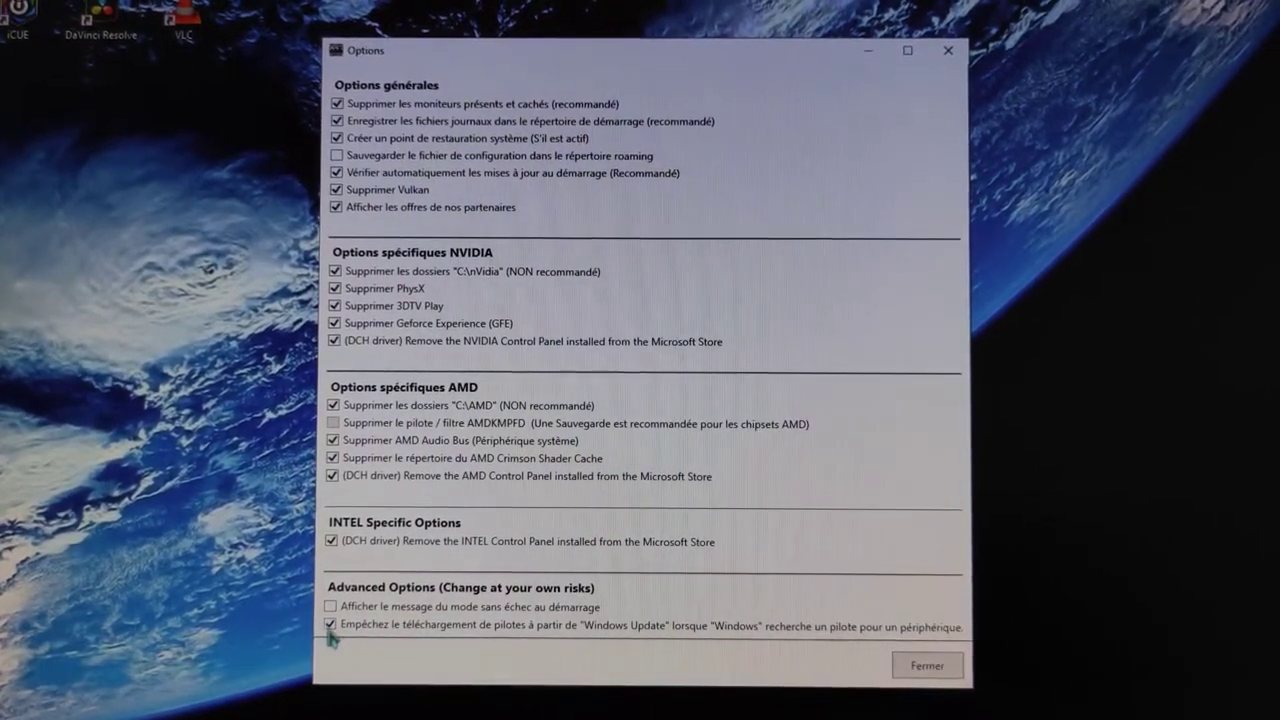
pyautogui.click(910, 668)
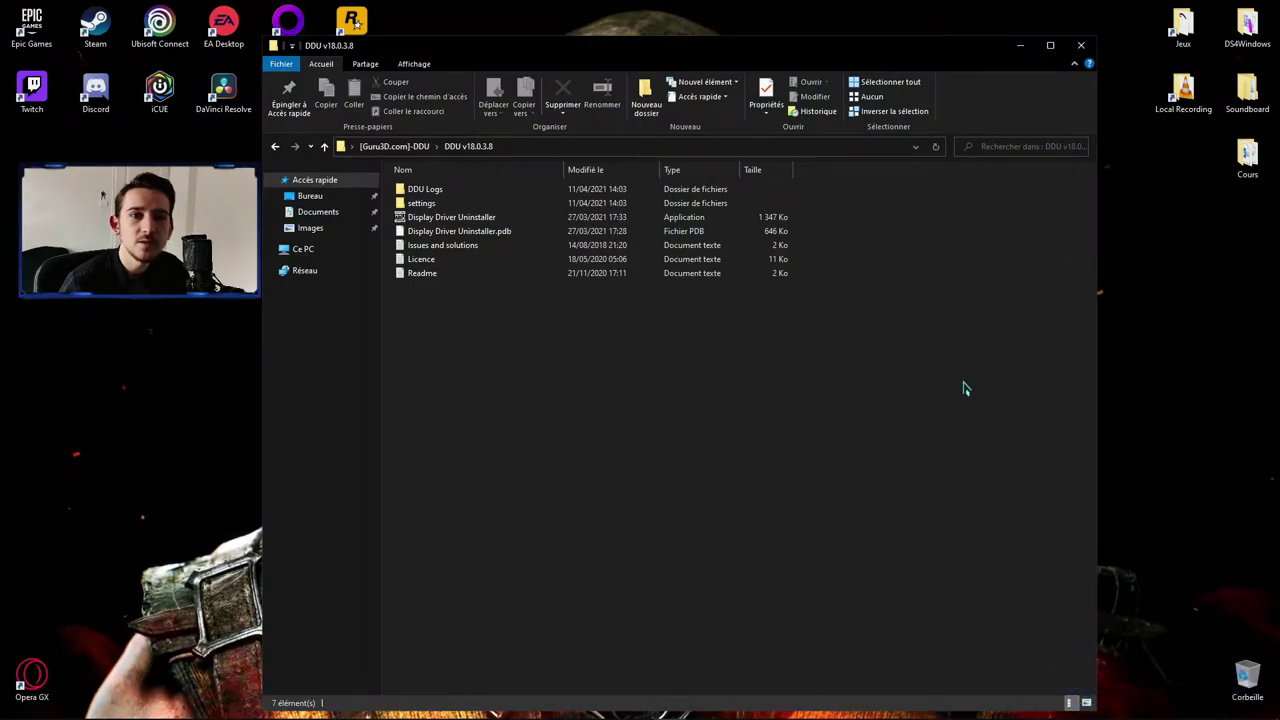
pyautogui.moveTo(360, 719)
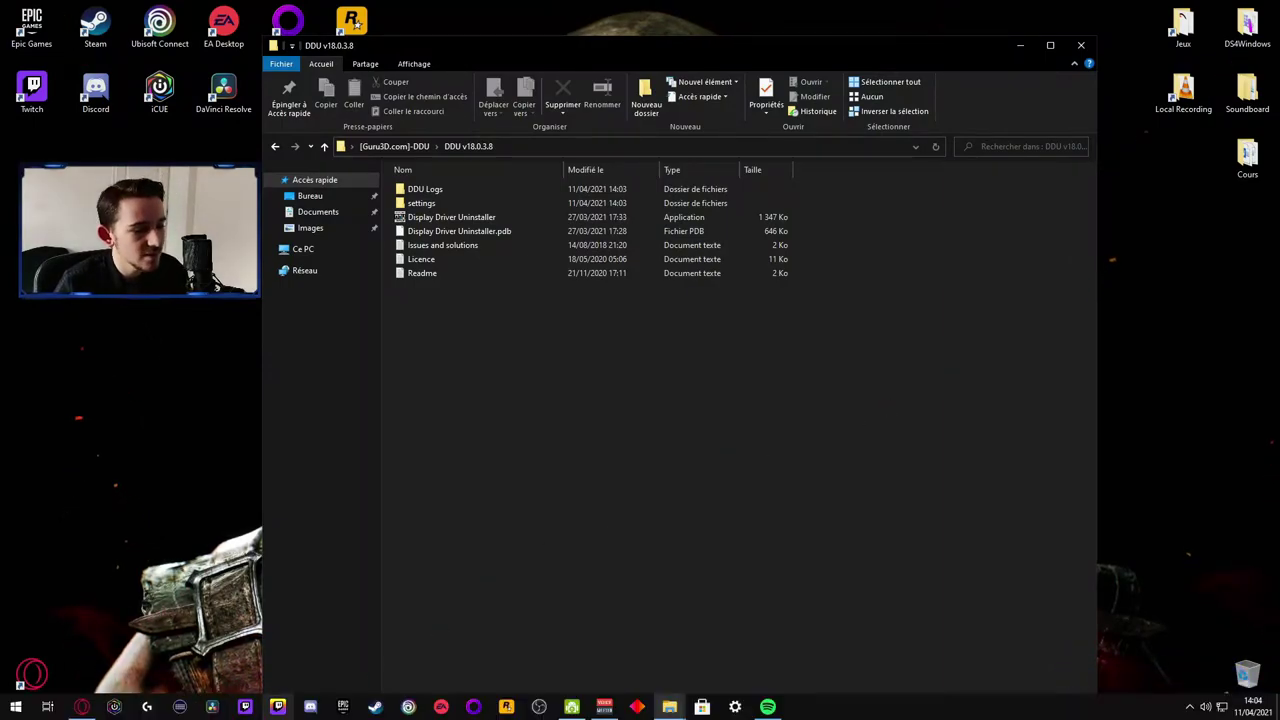
pyautogui.click(84, 707)
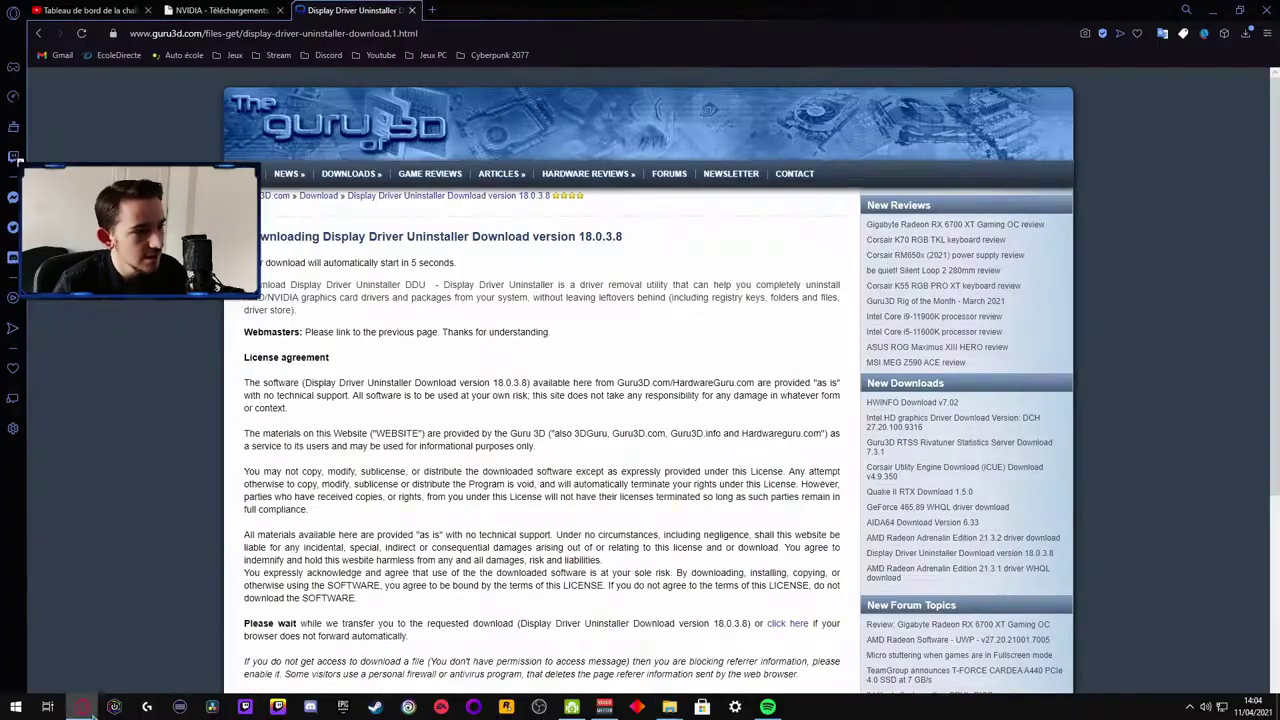
pyautogui.click(1214, 9)
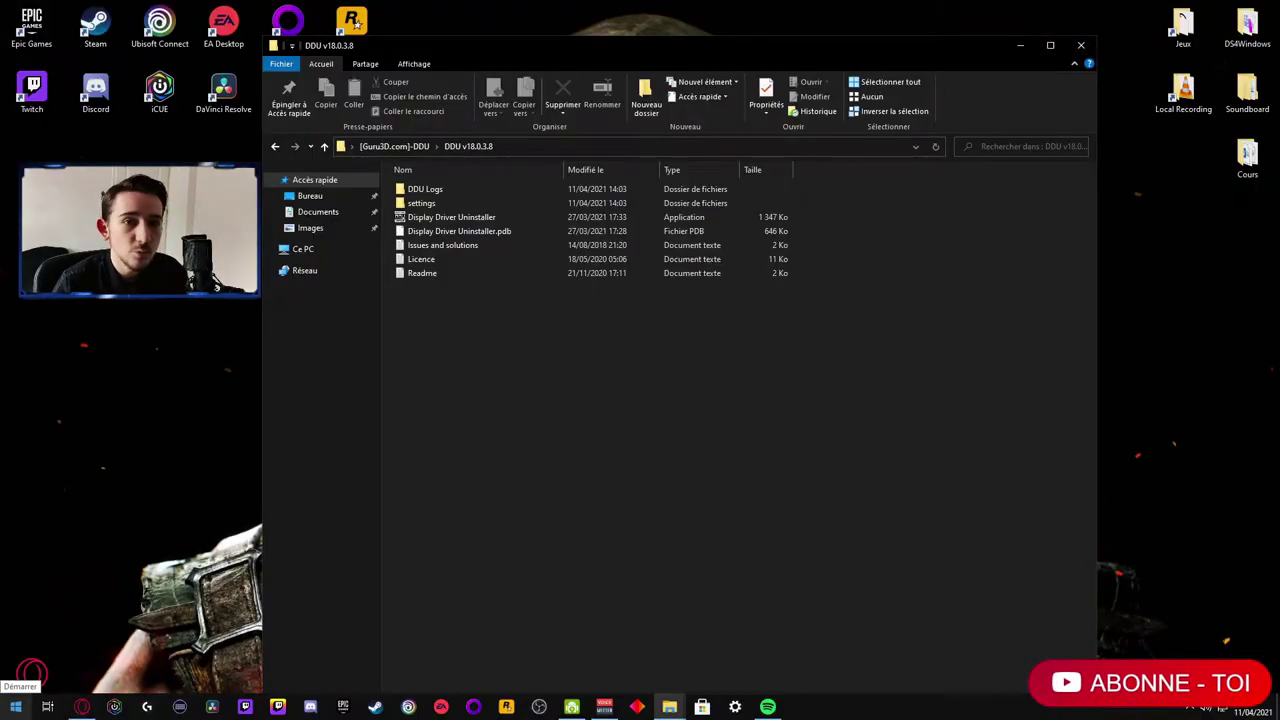
# Search Windows for "Propriétés système", open "À propos de votre PC", and bring up the advanced system settings dialog
pyautogui.click(15, 707)
pyautogui.write('Propriétés système')
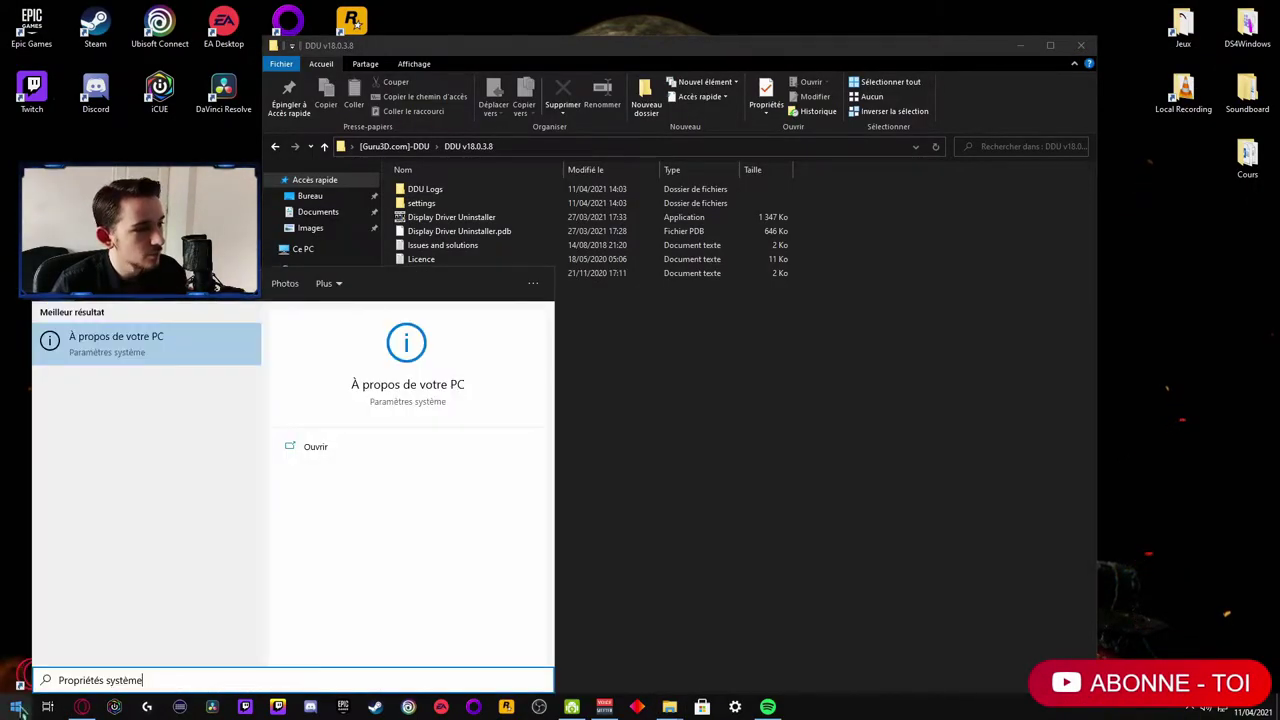
pyautogui.press('End')
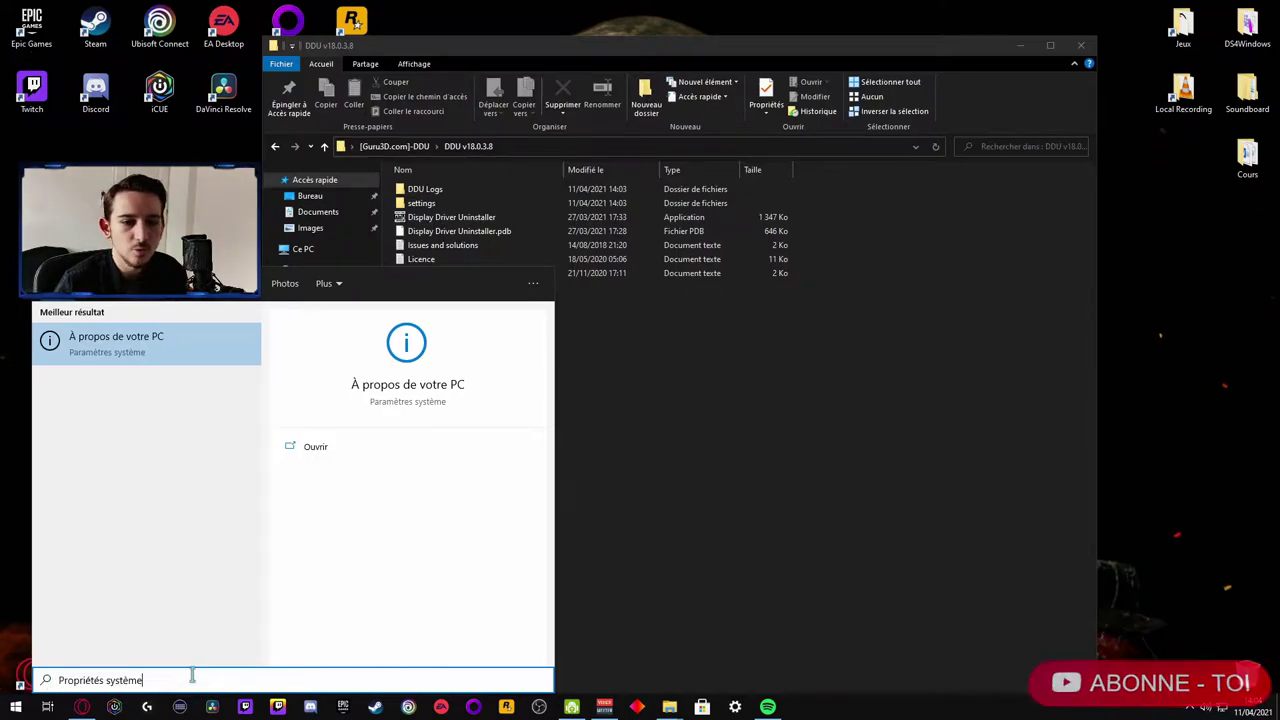
pyautogui.click(157, 357)
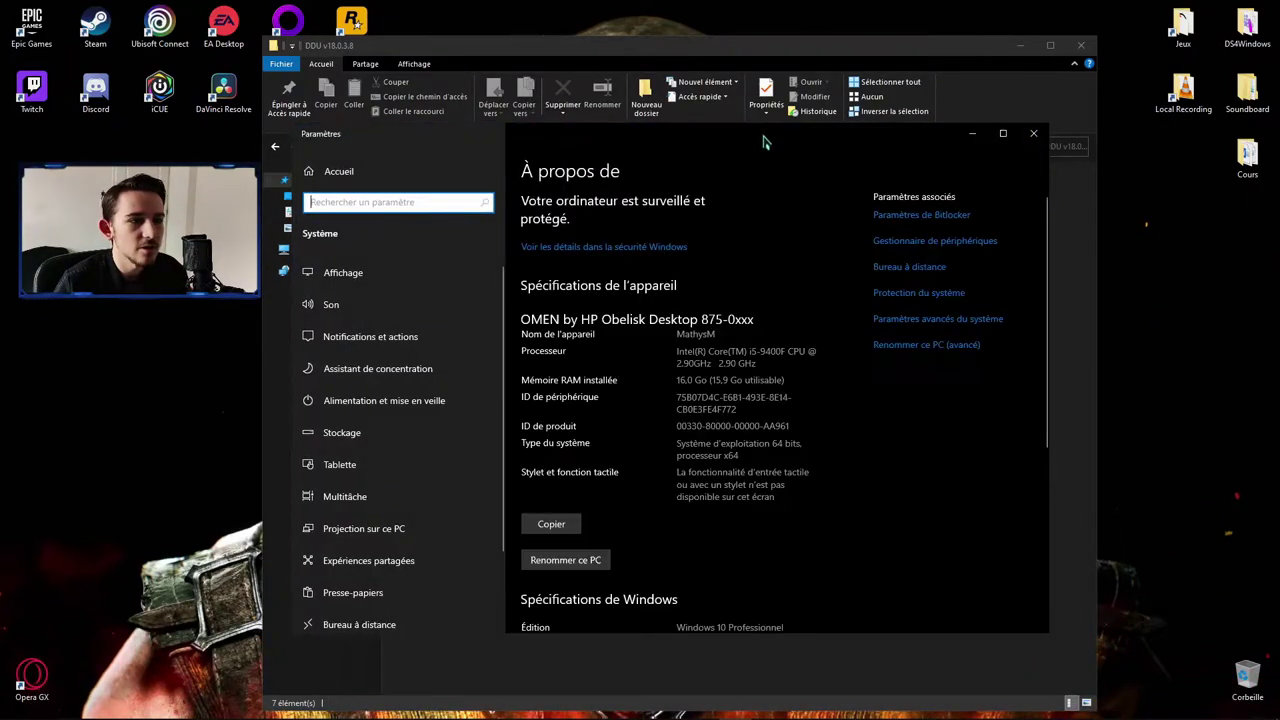
pyautogui.click(975, 318)
pyautogui.moveTo(172, 83); pyautogui.dragTo(678, 132)
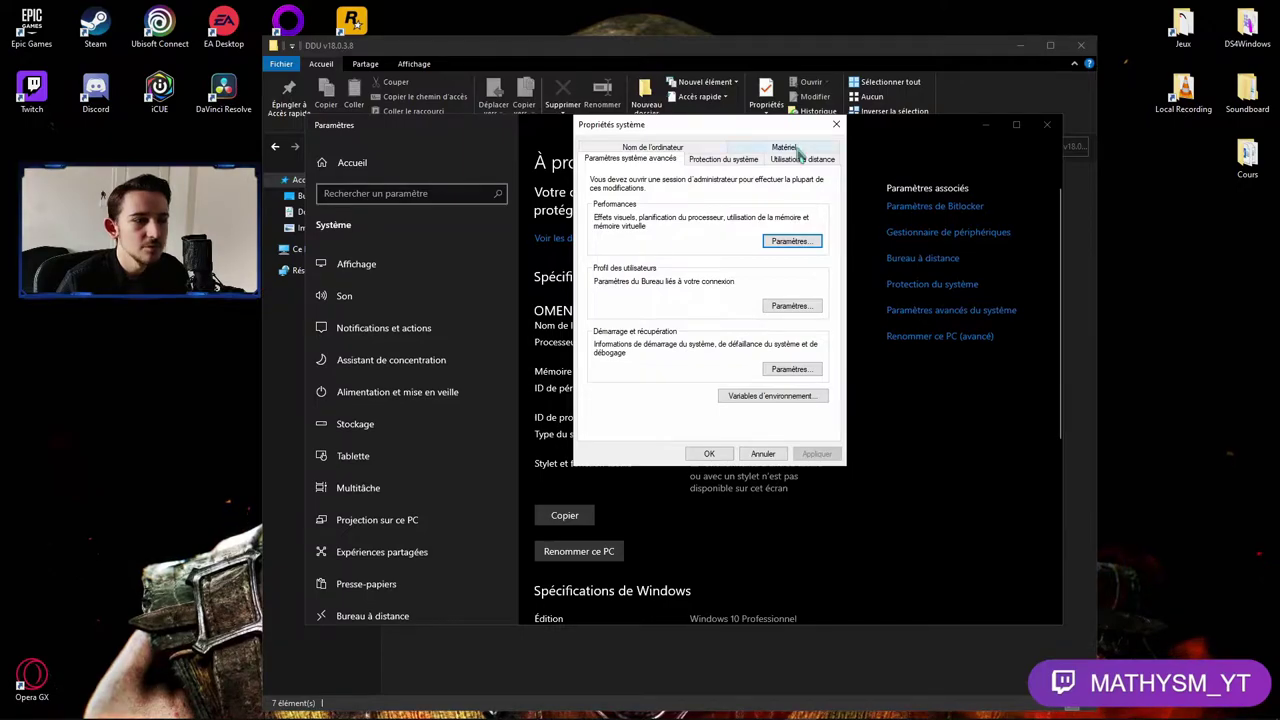
# In the hardware's device installation settings, save "Non" for automatic downloads of manufacturer apps and icons, and close the system windows
pyautogui.click(784, 148)
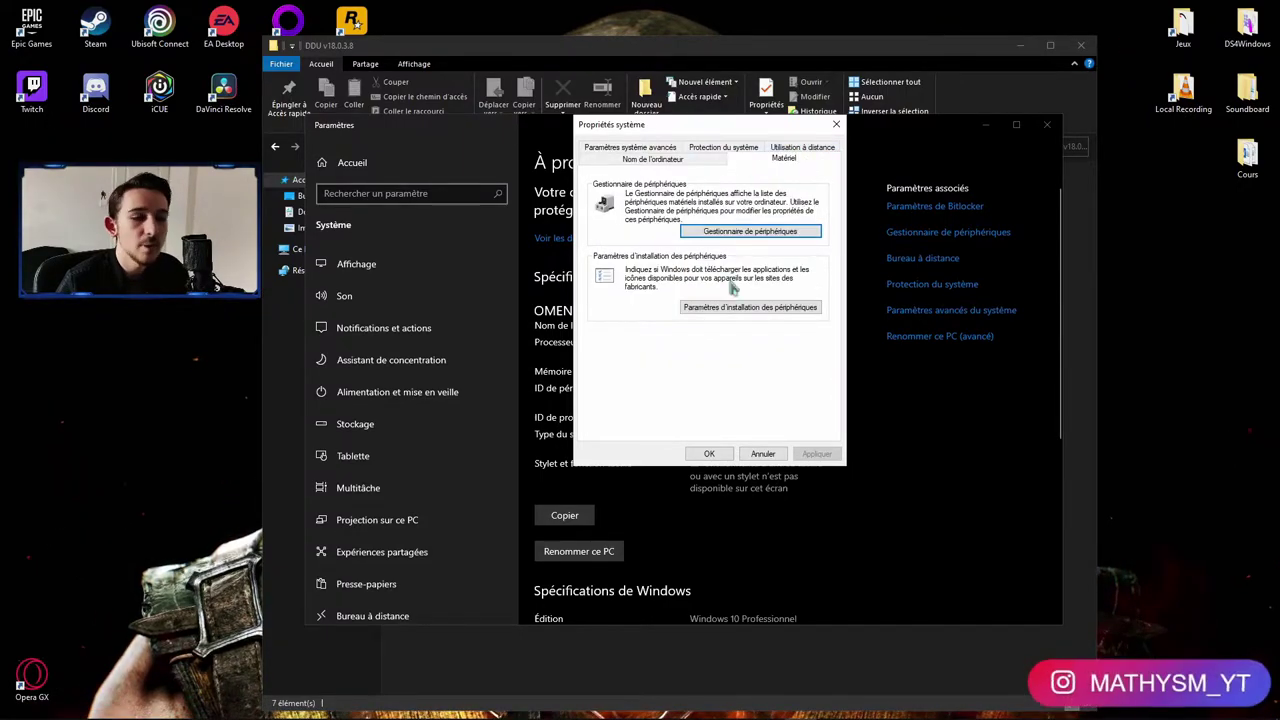
pyautogui.click(750, 308)
pyautogui.moveTo(281, 163); pyautogui.dragTo(630, 170)
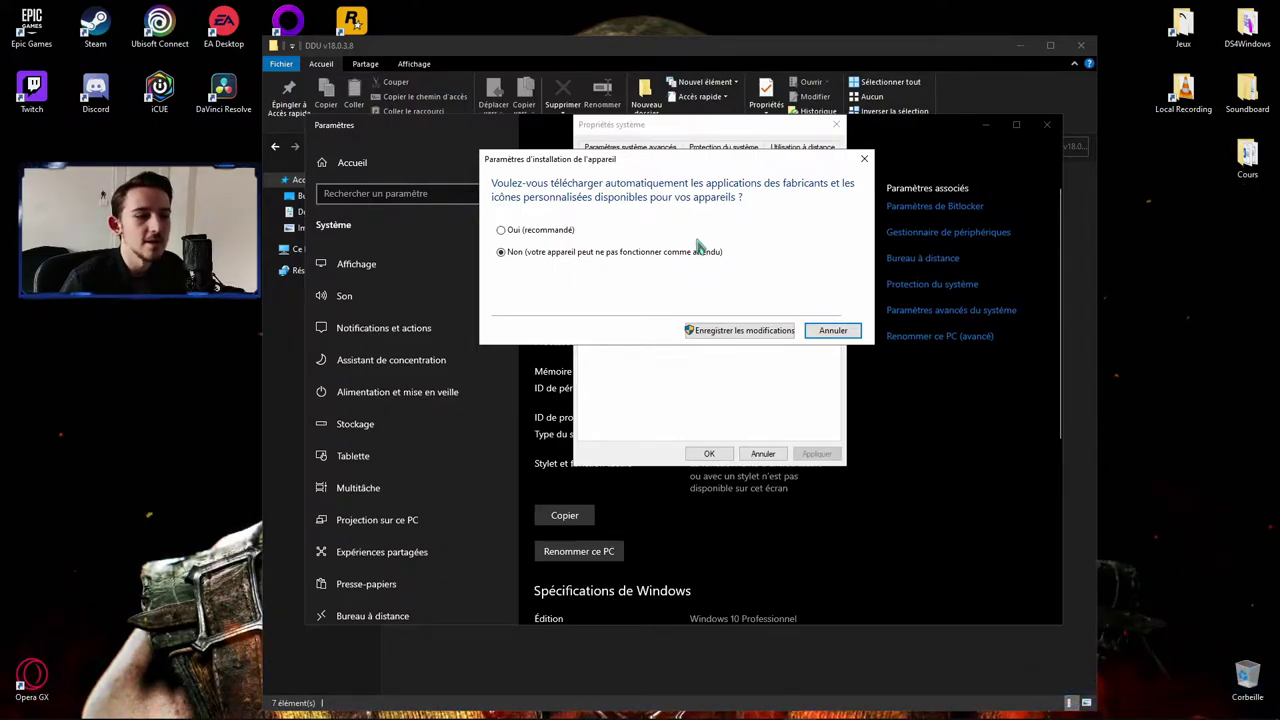
pyautogui.click(748, 331)
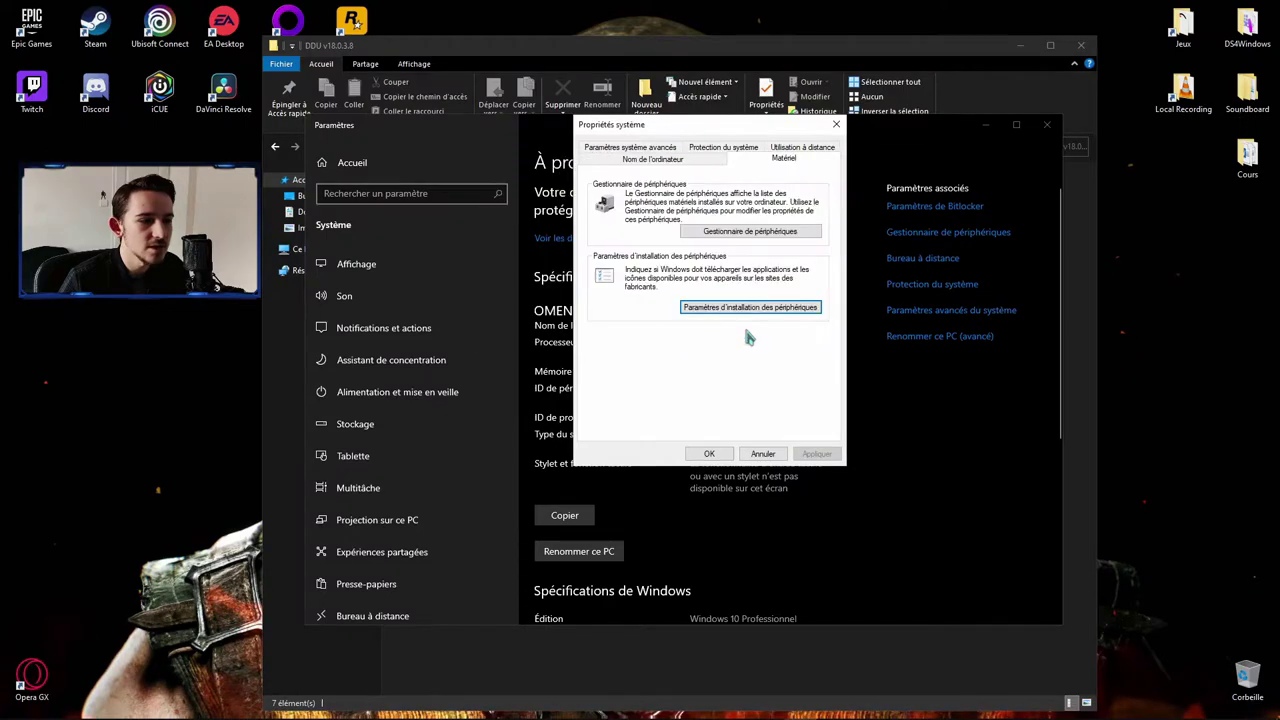
pyautogui.click(837, 128)
pyautogui.click(1047, 128)
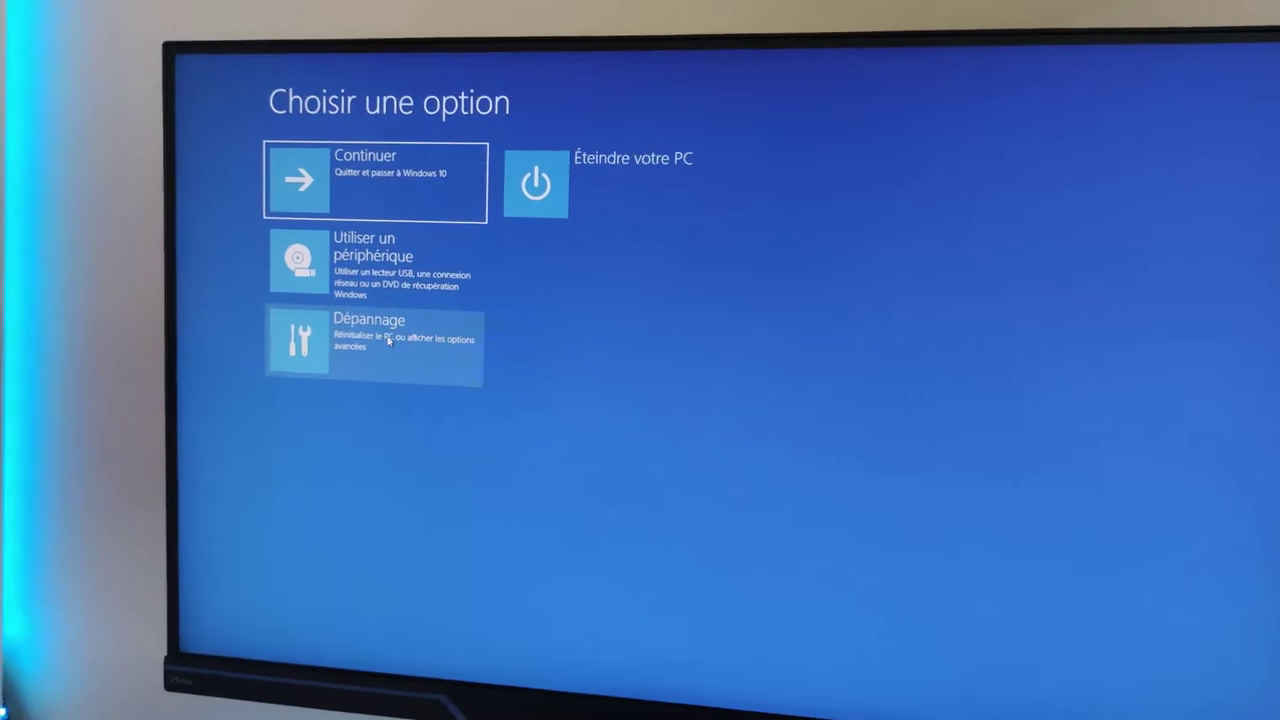
# From the Windows recovery screen's advanced troubleshooting options, restart the PC into the startup settings that offer safe mode
pyautogui.click(368, 344)
pyautogui.click(397, 271)
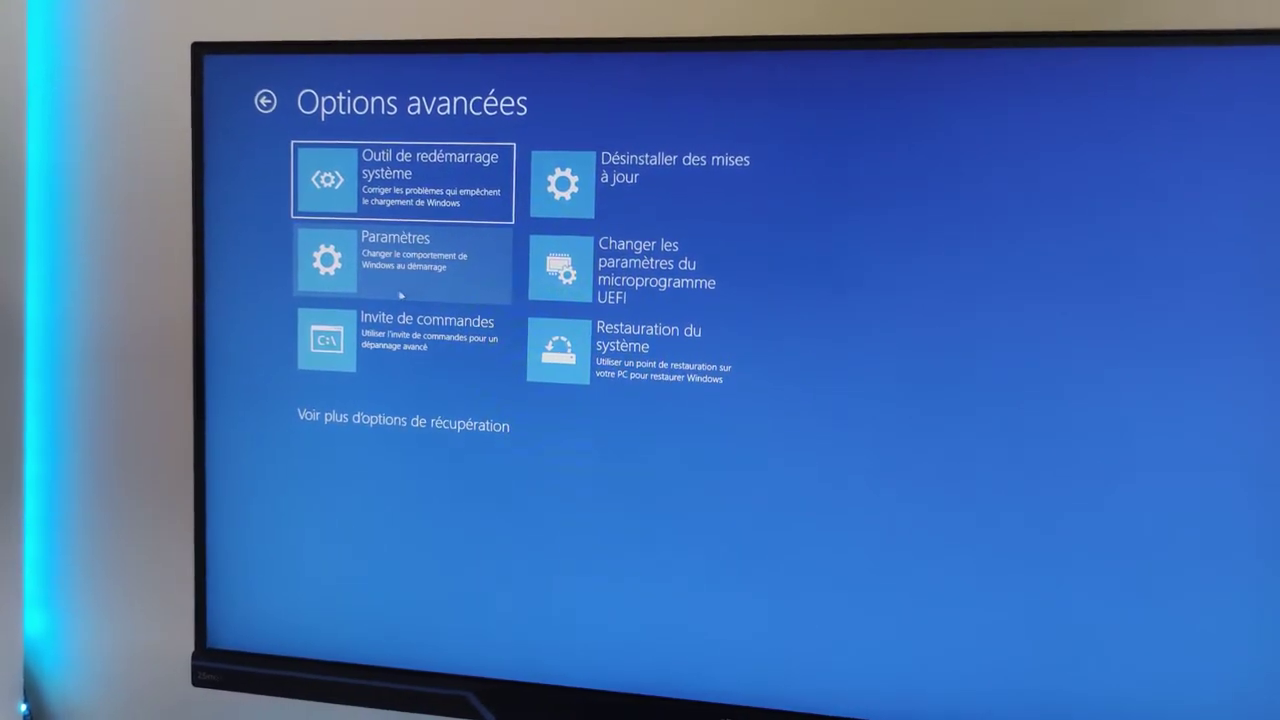
pyautogui.click(394, 287)
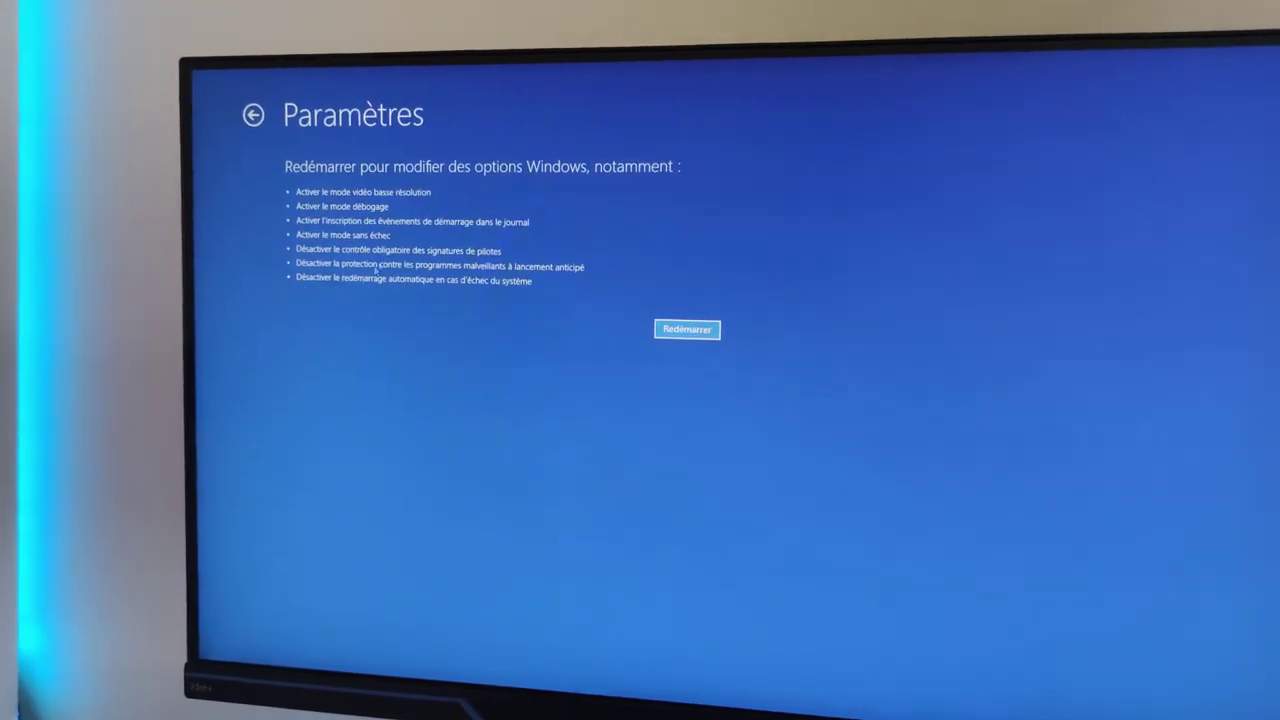
pyautogui.click(688, 333)
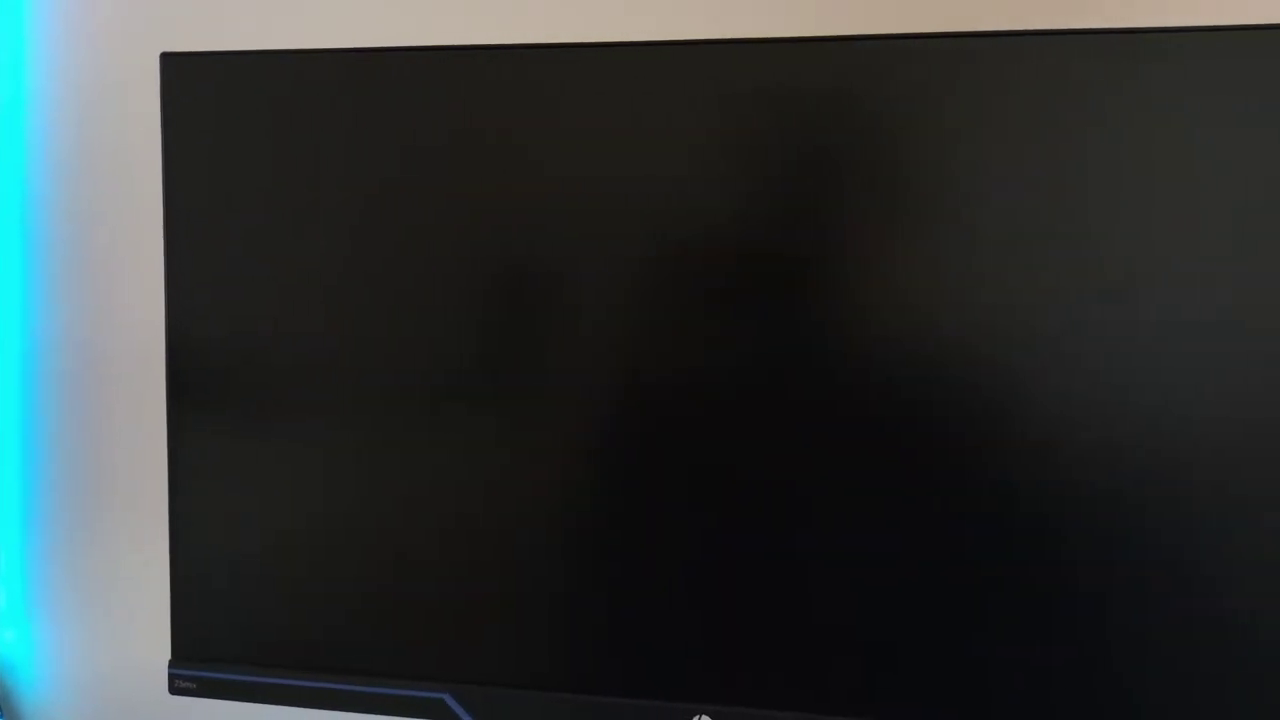